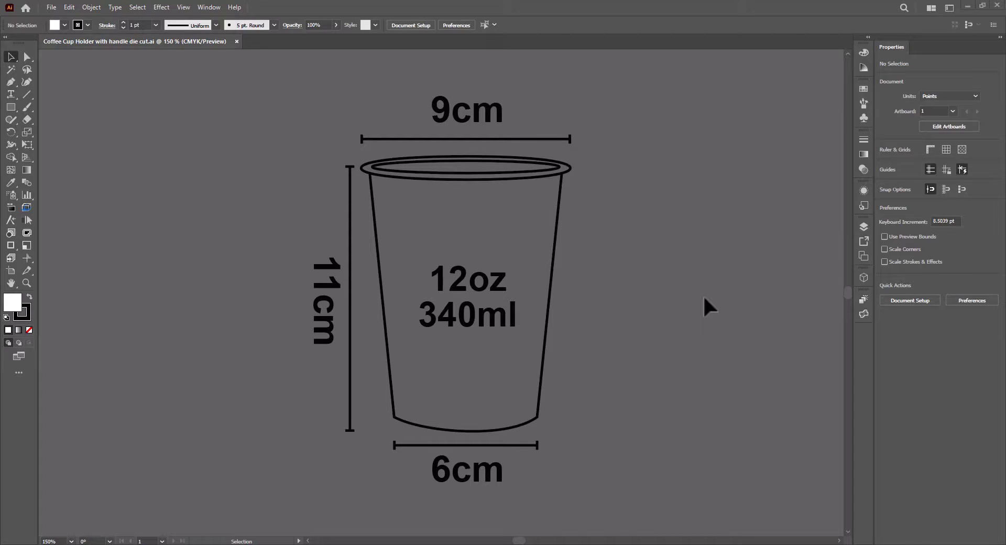
Fit the artboard in view, show the rulers and set their units to centimeters.
key("ctrl+0")
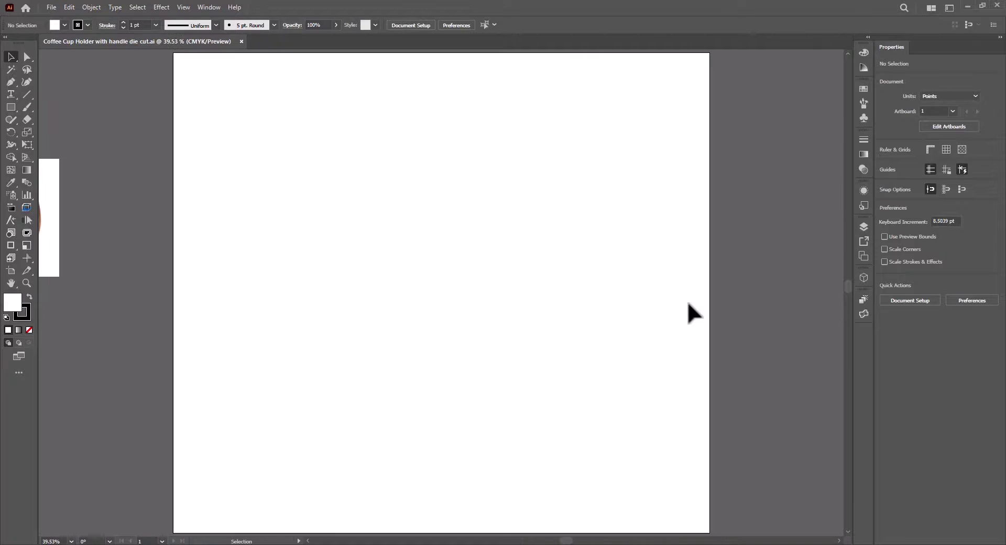
key("ctrl+r")
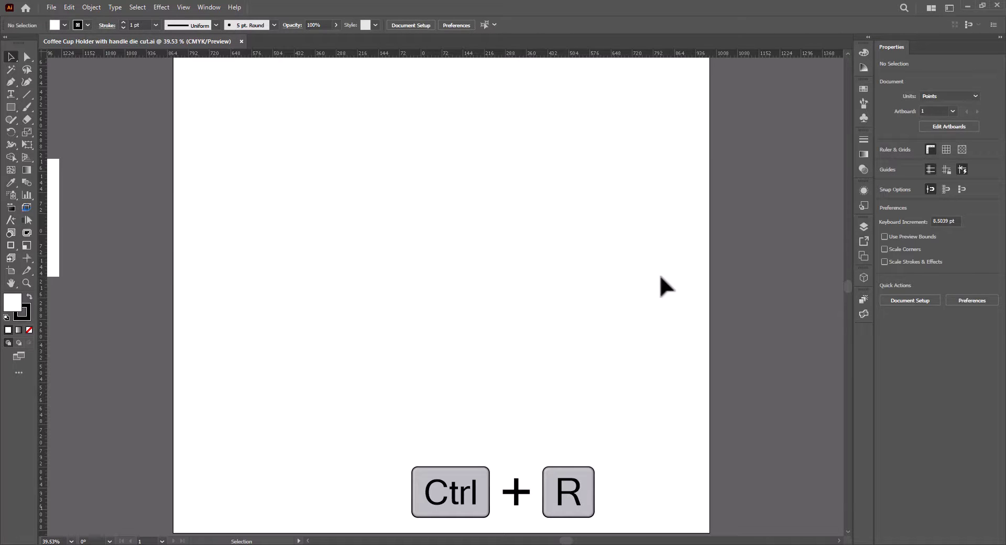
right_click(518, 53)
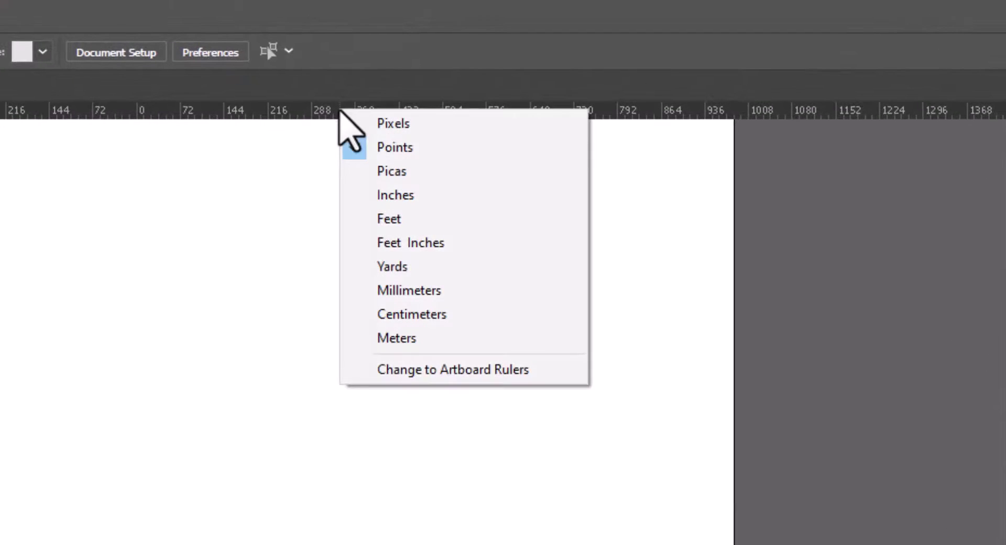
left_click(414, 313)
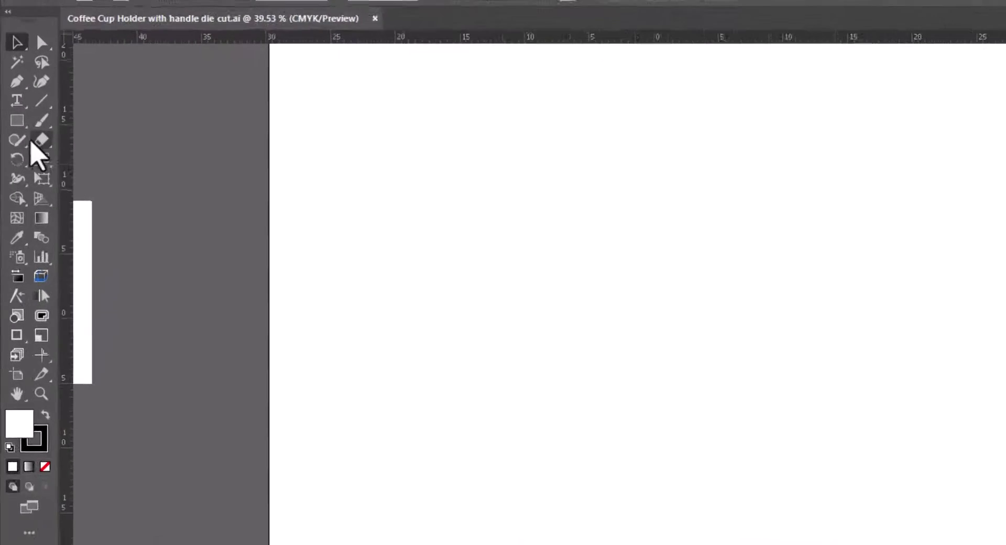
Create a circle 8.5 cm wide and 8.5 cm high near the middle of the artboard with the Ellipse tool.
left_click(44, 165)
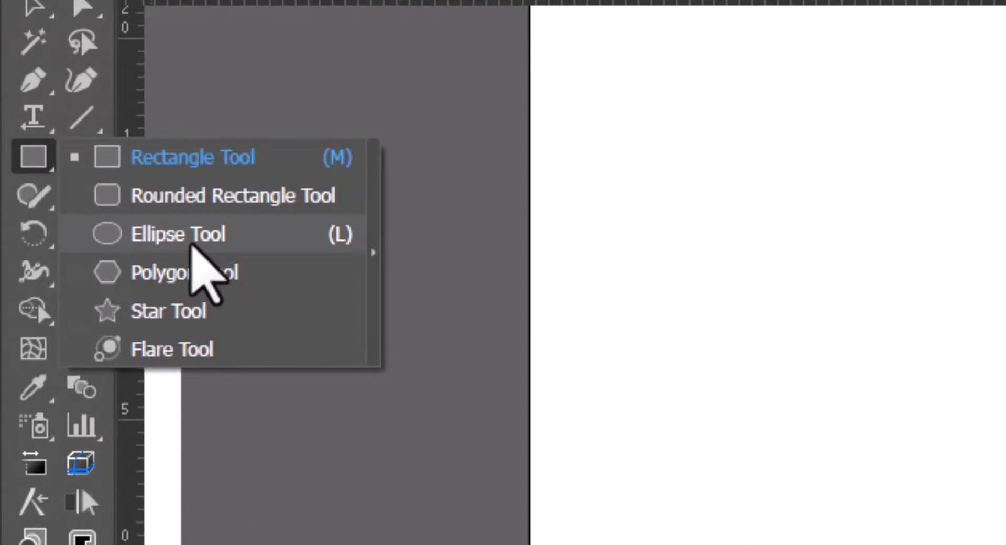
left_click(270, 233)
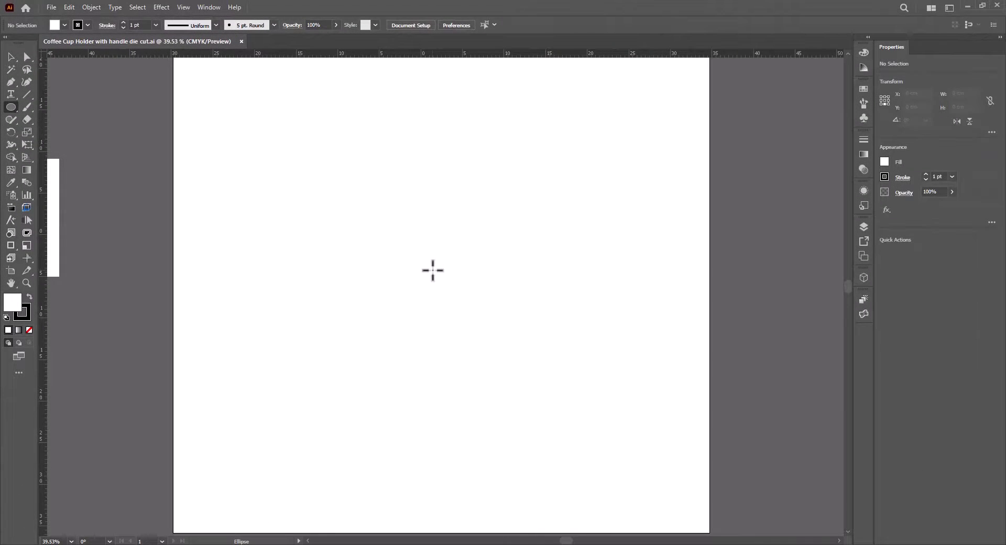
left_click(445, 282)
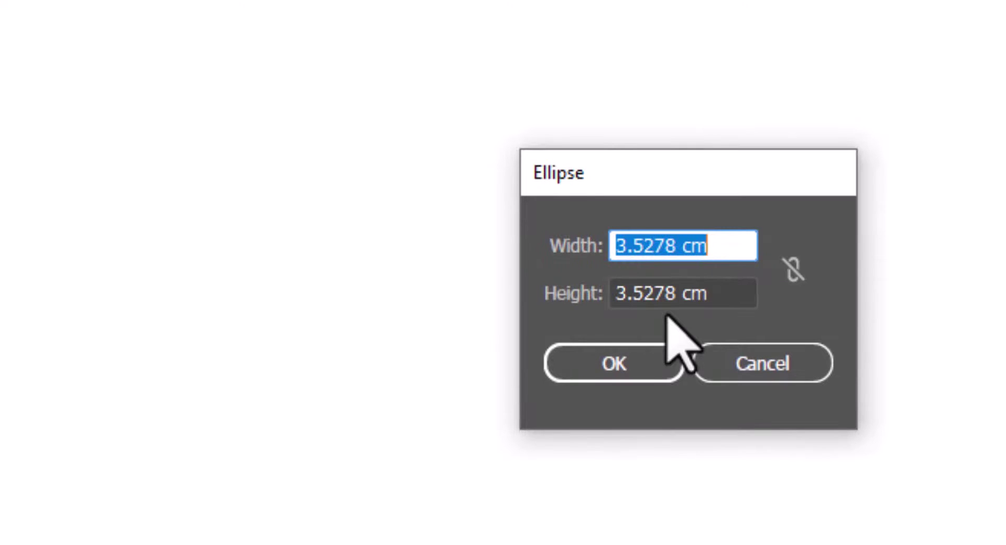
type("8.5")
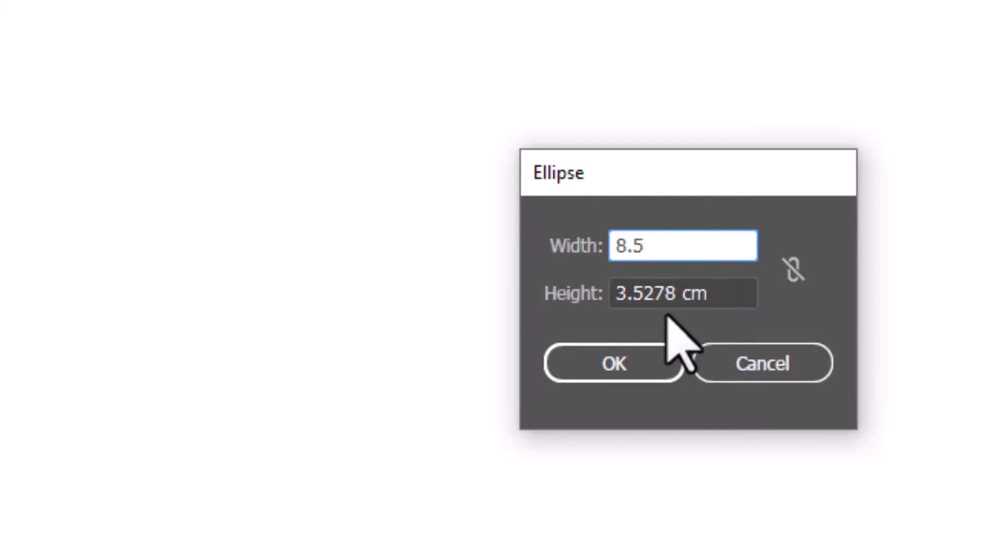
key("Tab")
type("8")
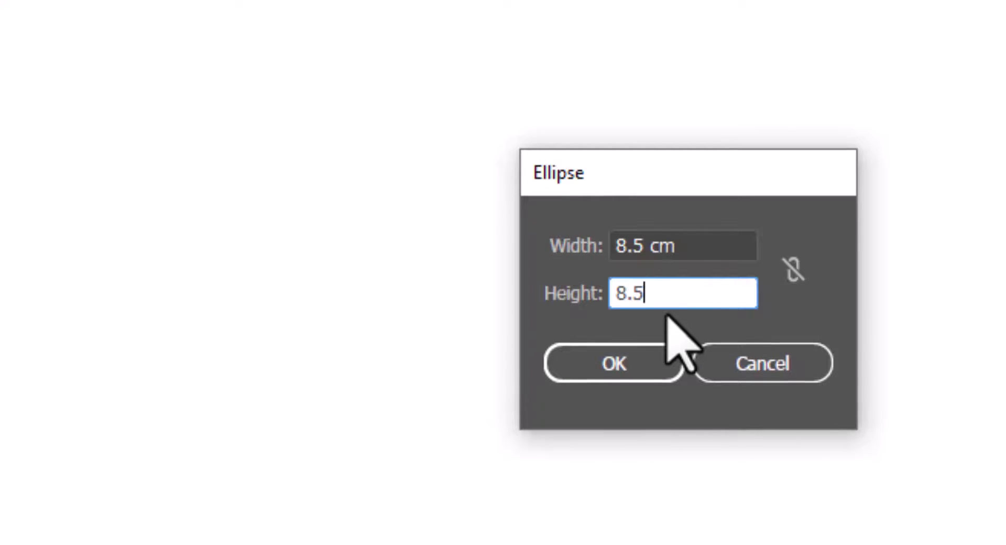
key("Return")
scroll(485, 314, "up", 5)
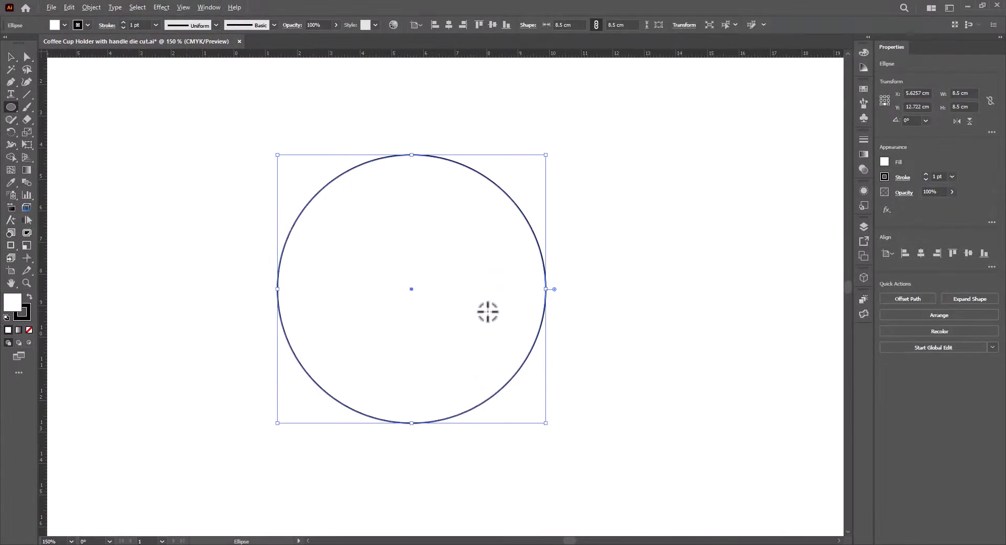
Give the circle no fill and a red 2 pt stroke.
left_click(65, 24)
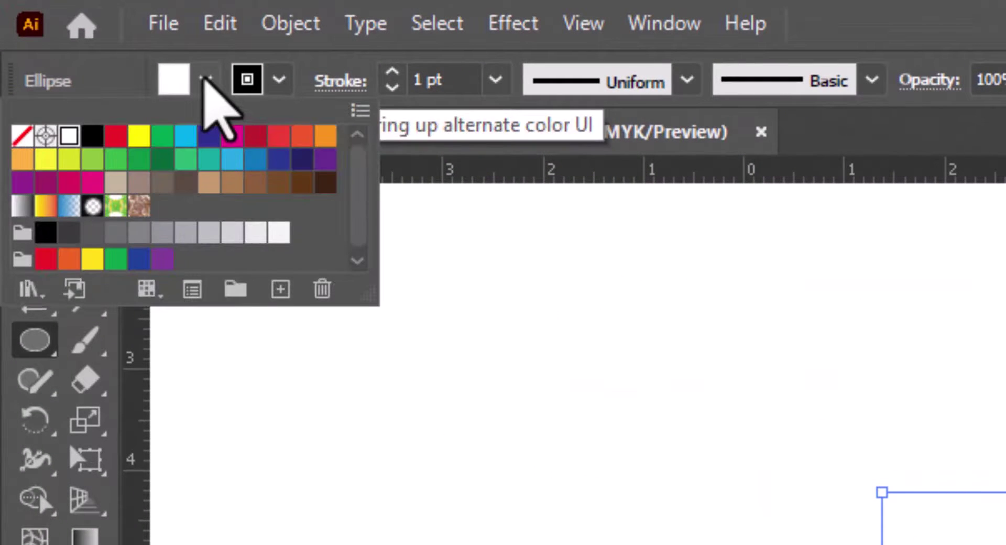
left_click(22, 137)
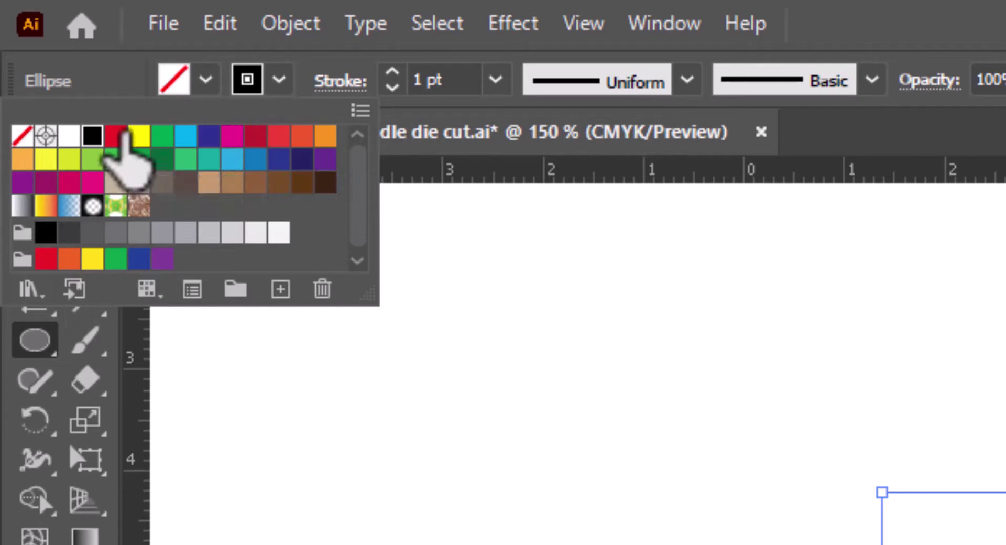
left_click(115, 136)
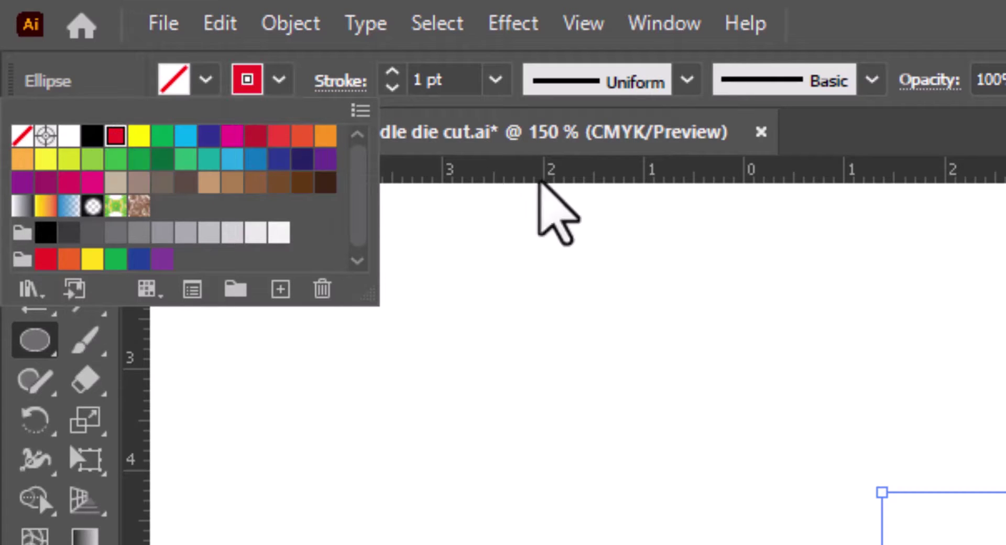
left_click(496, 79)
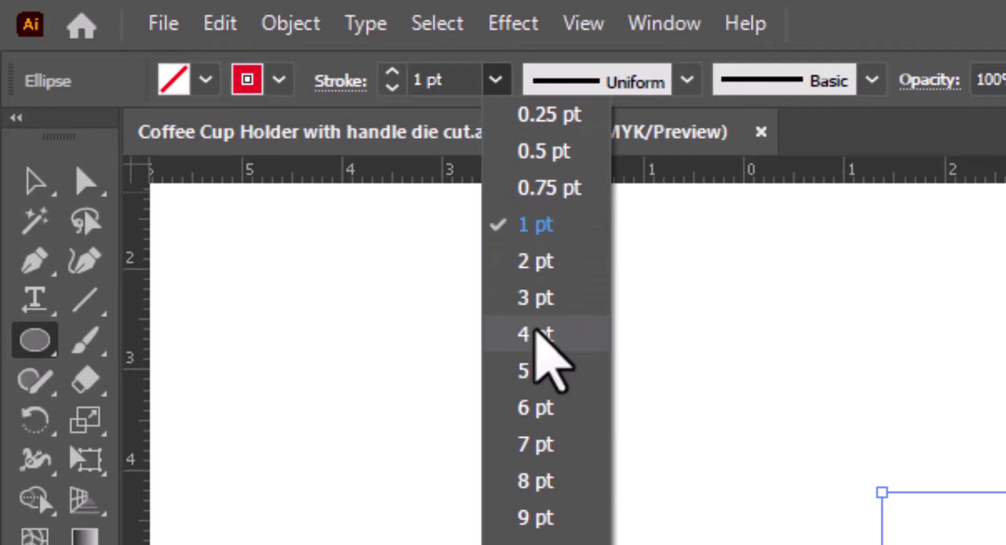
left_click(535, 262)
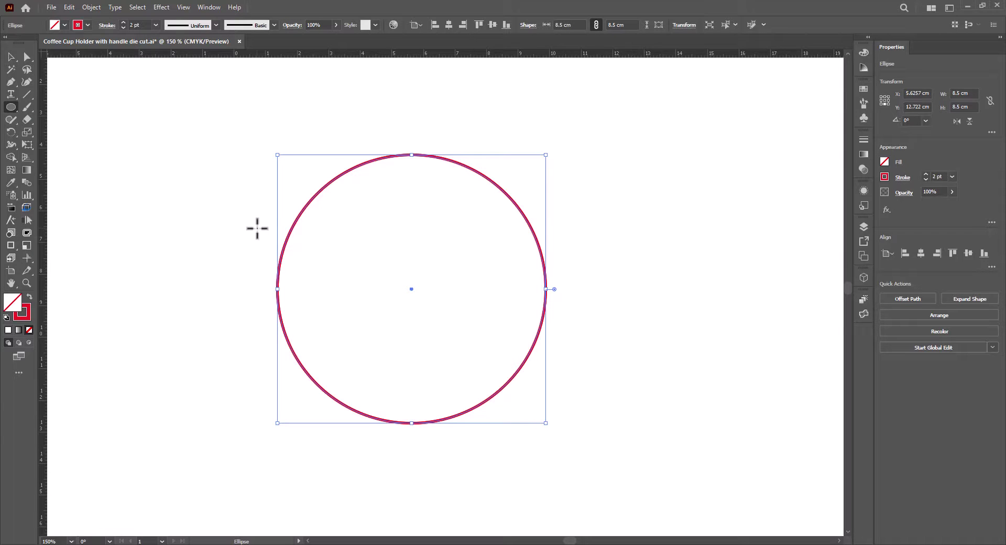
Duplicate the circle in place and reduce the copy's width by 2.5 cm proportionally from its center reference point.
key("ctrl+c")
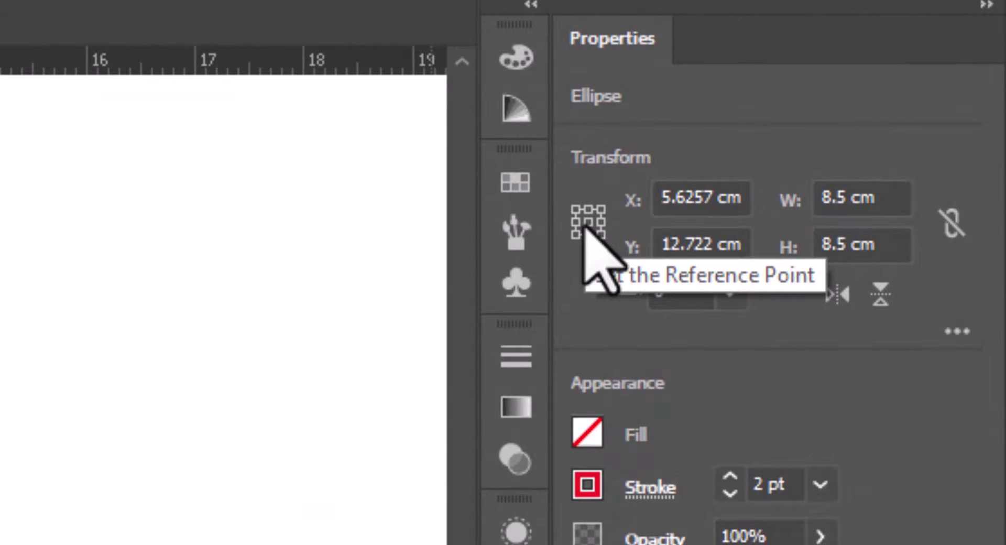
left_click(589, 222)
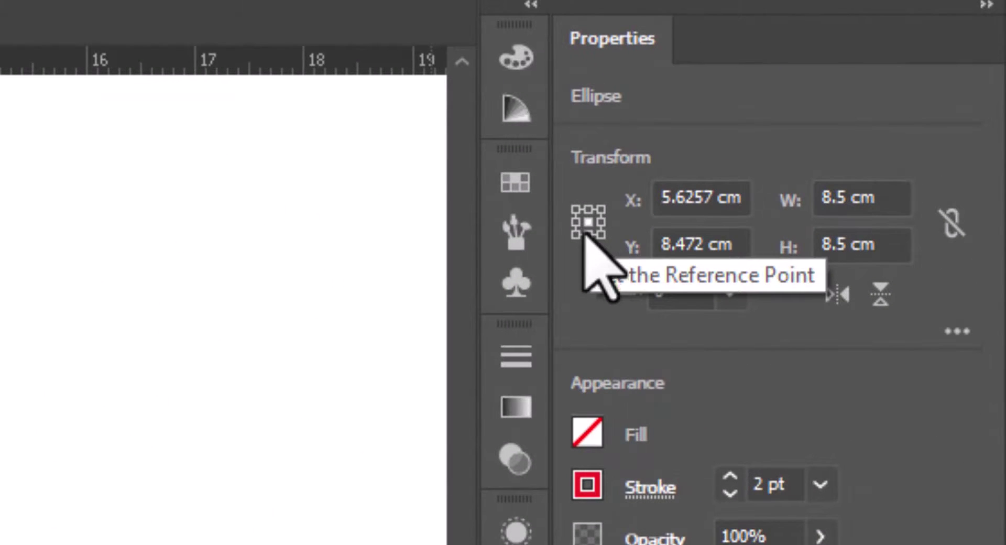
left_click(948, 223)
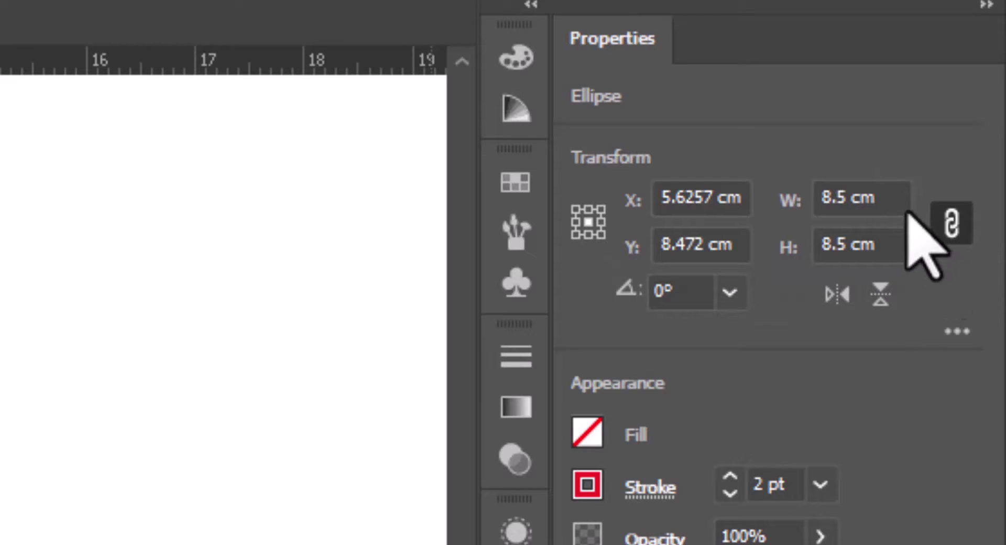
left_click(897, 195)
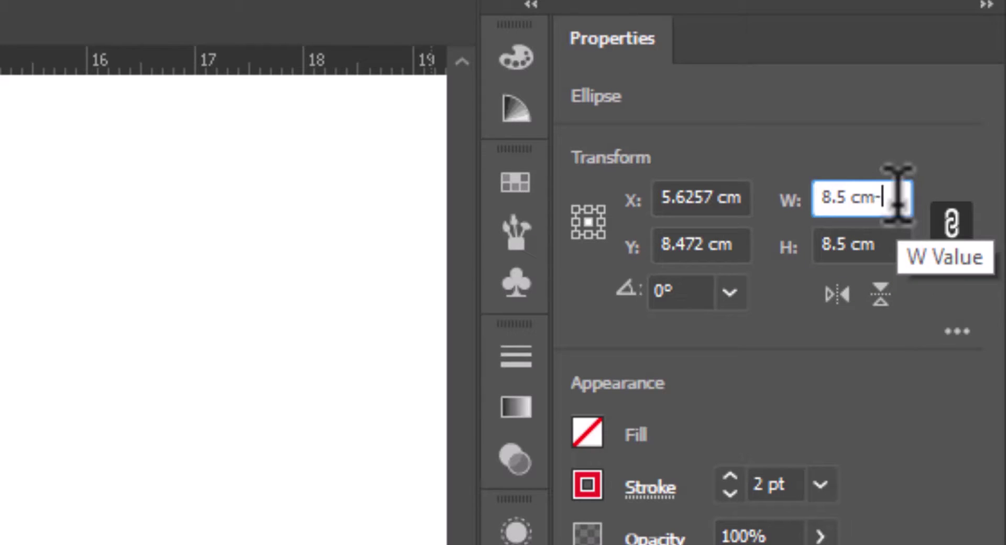
type("-2.5")
key("Return")
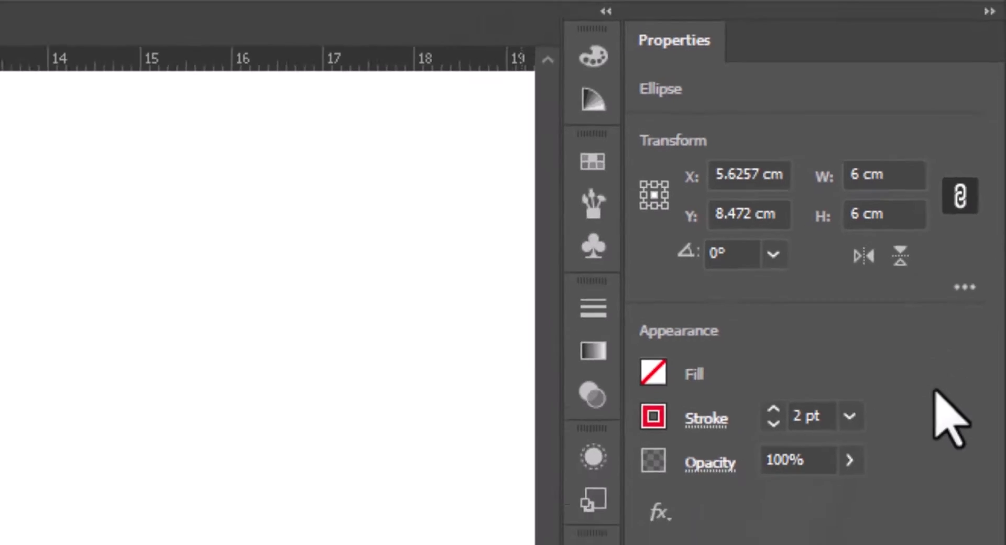
left_click(586, 306)
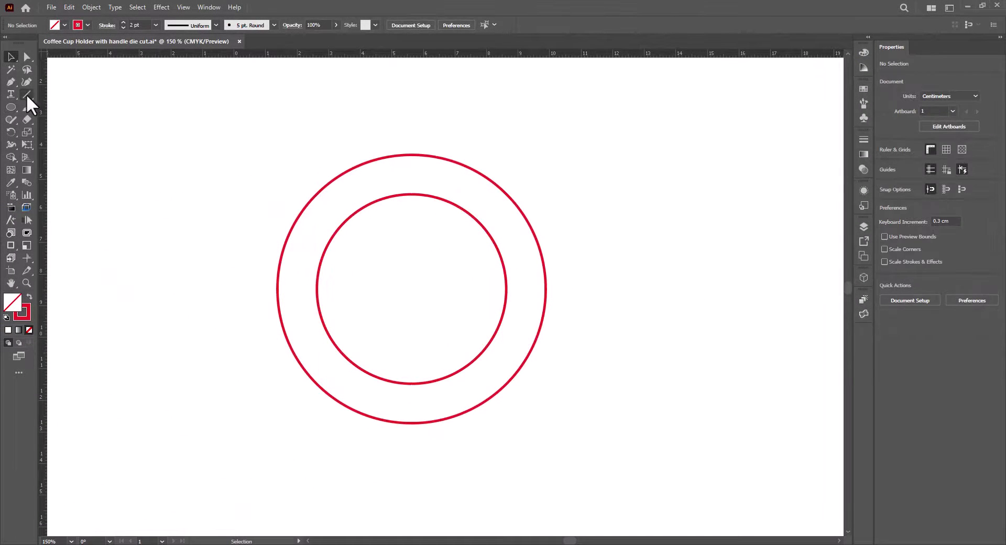
Draw a vertical line about 10.3 cm long through the center of both circles, and align all three by their vertical centers.
left_click(27, 94)
left_click_drag(410, 130, 415, 458)
left_click(11, 57)
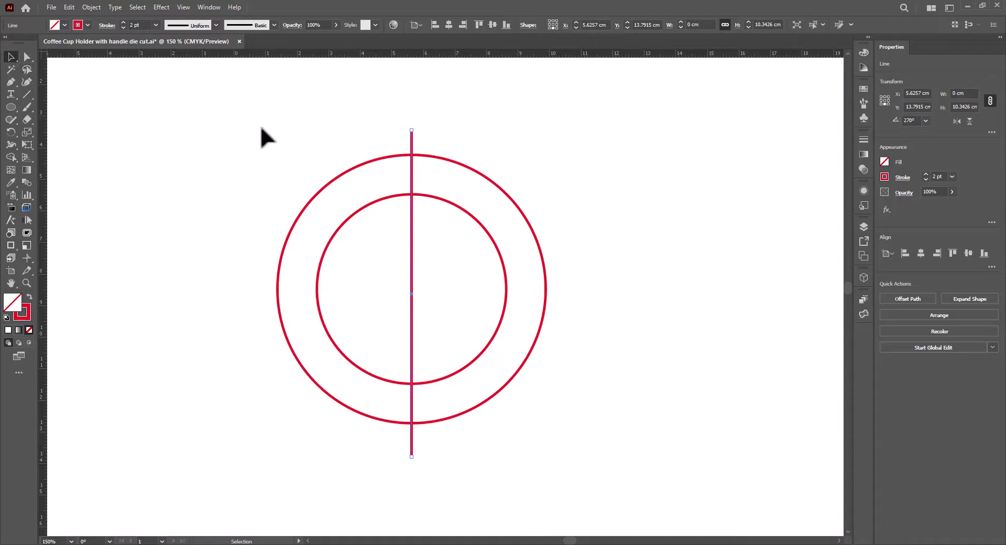
left_click_drag(276, 115, 508, 281)
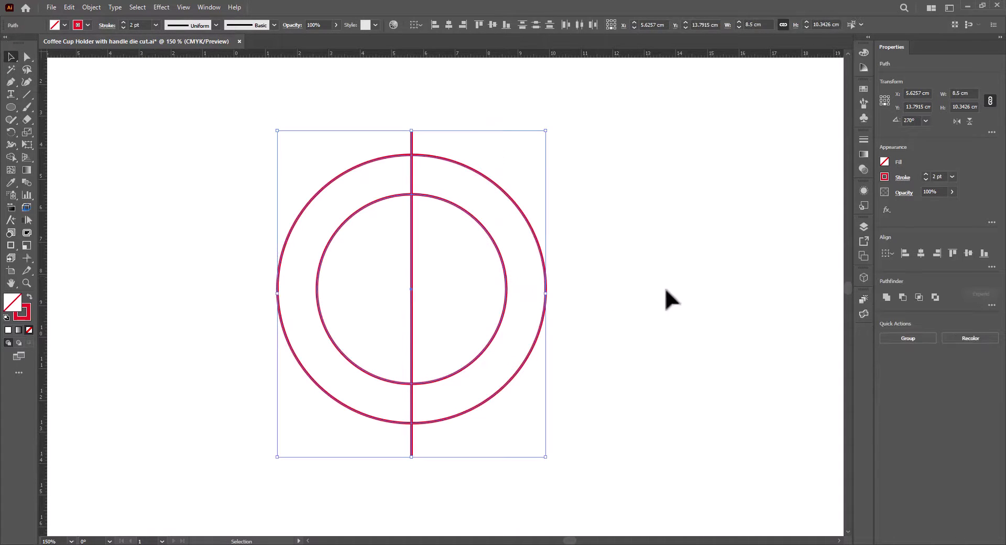
left_click(968, 253)
left_click(663, 241)
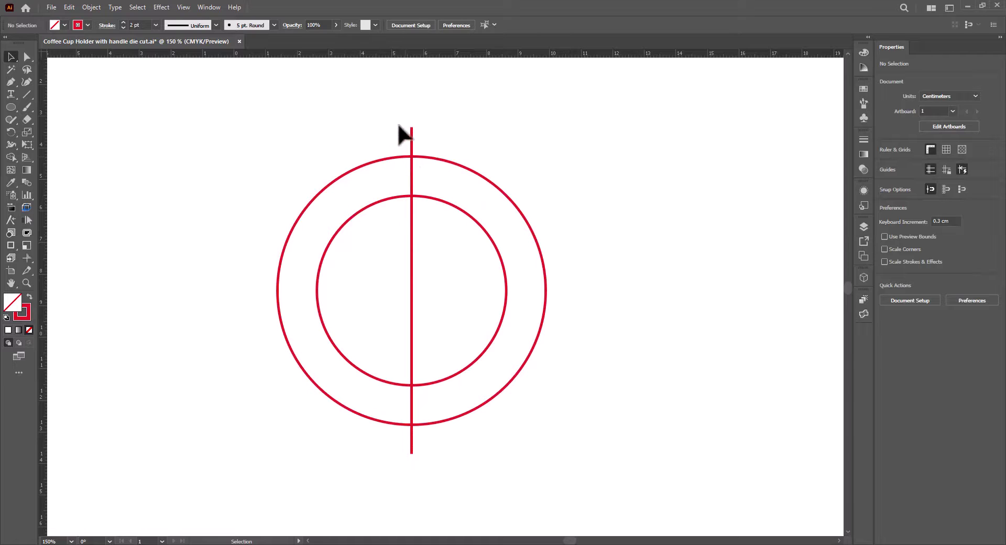
Make a copy of the vertical line rotated by 360/8 degrees, and repeat the transformation twice to form eight equal spokes.
left_click(411, 137)
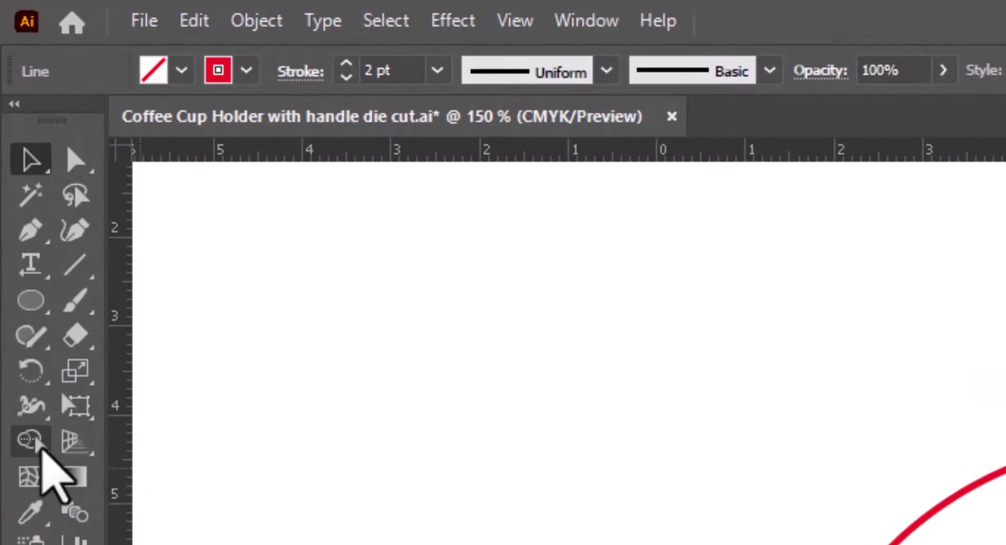
left_click(30, 373)
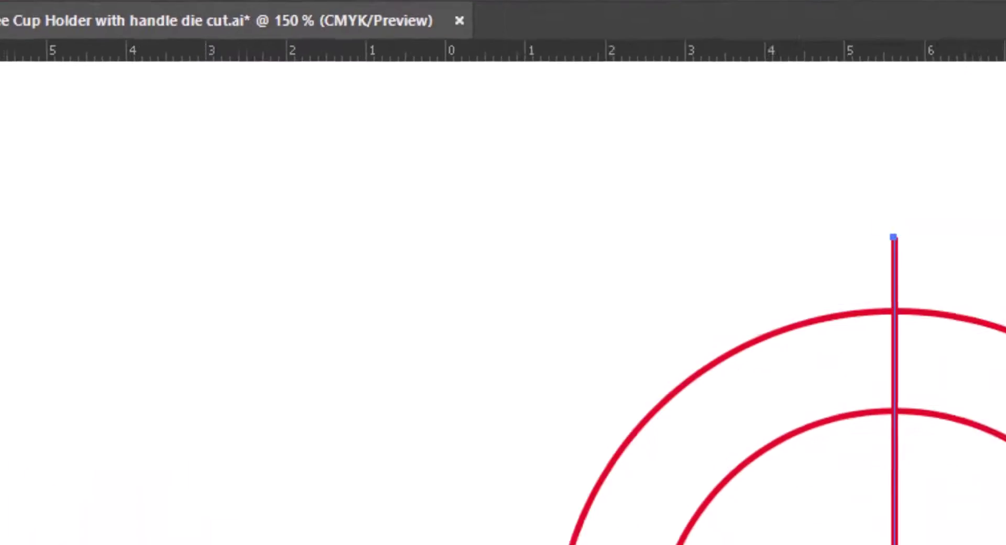
key("Return")
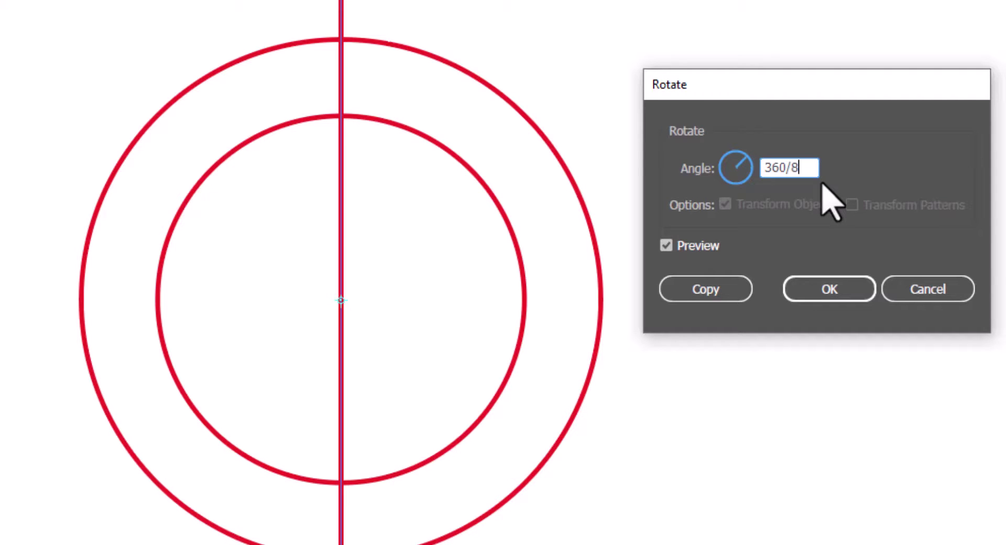
left_click(705, 291)
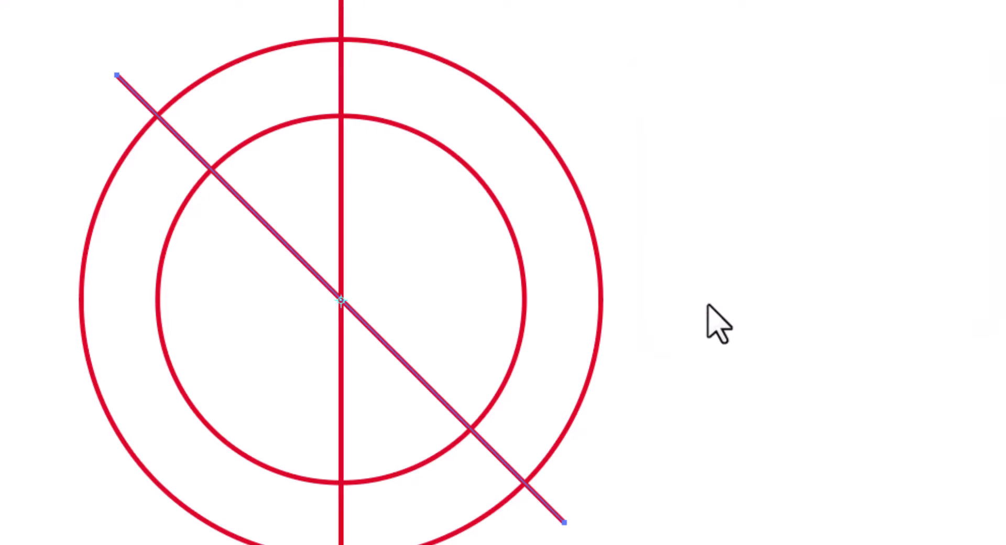
key("ctrl+d")
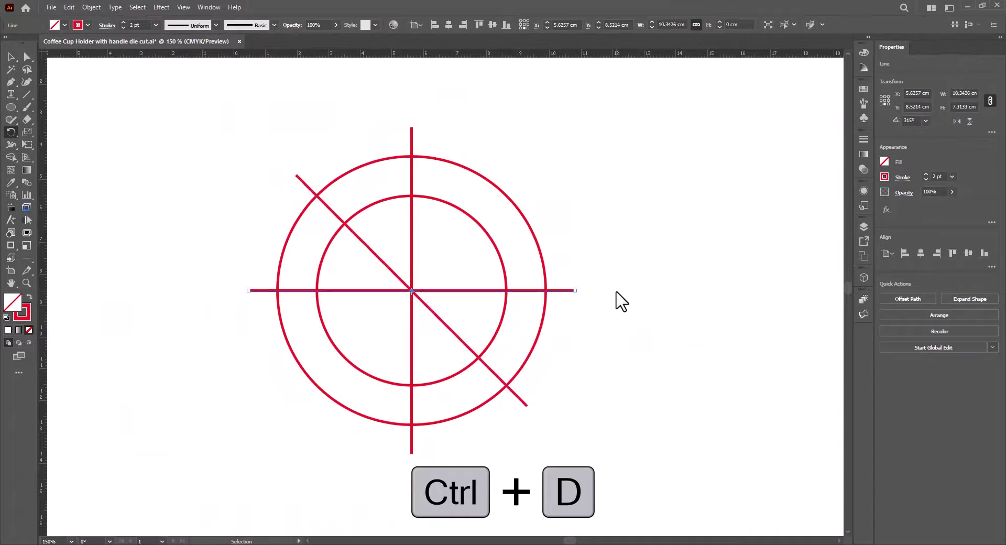
key("ctrl+d")
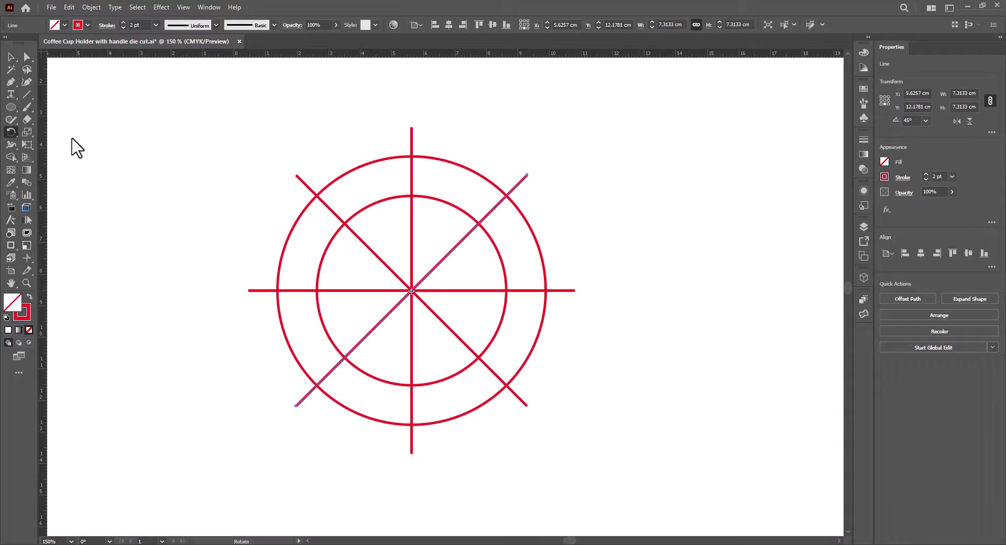
Divide both circles and all the crossing lines into separate shapes with the Pathfinder Divide operation.
left_click(11, 57)
left_click_drag(223, 104, 638, 475)
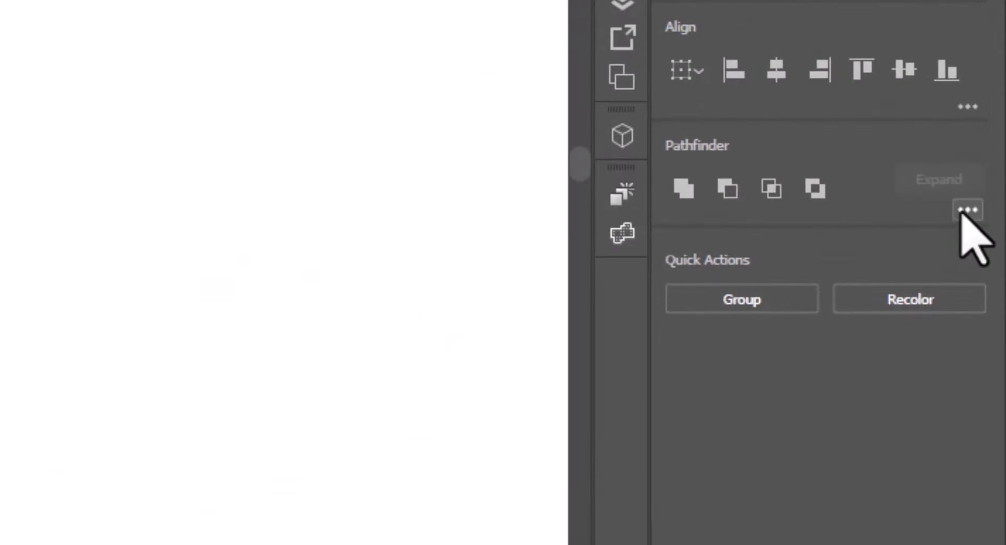
left_click(965, 210)
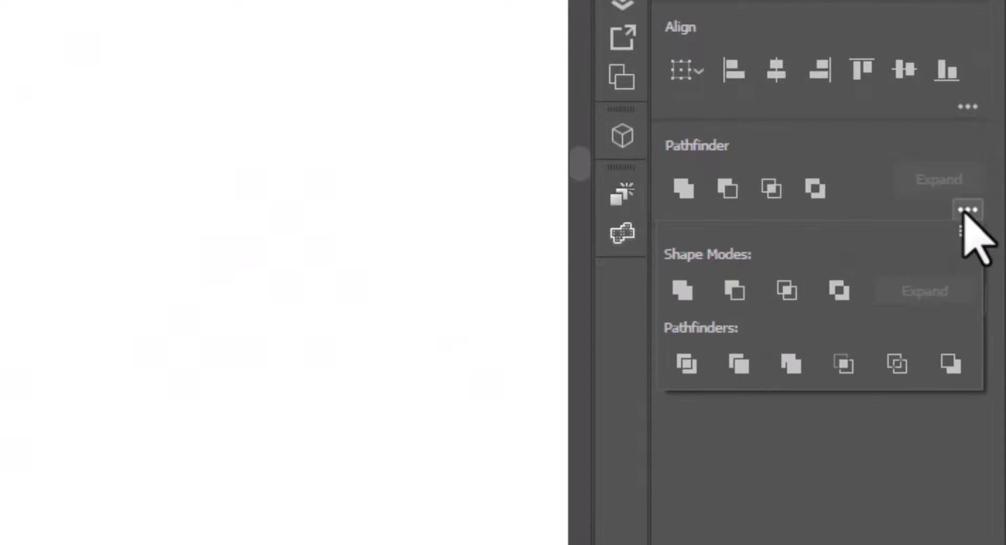
left_click(687, 364)
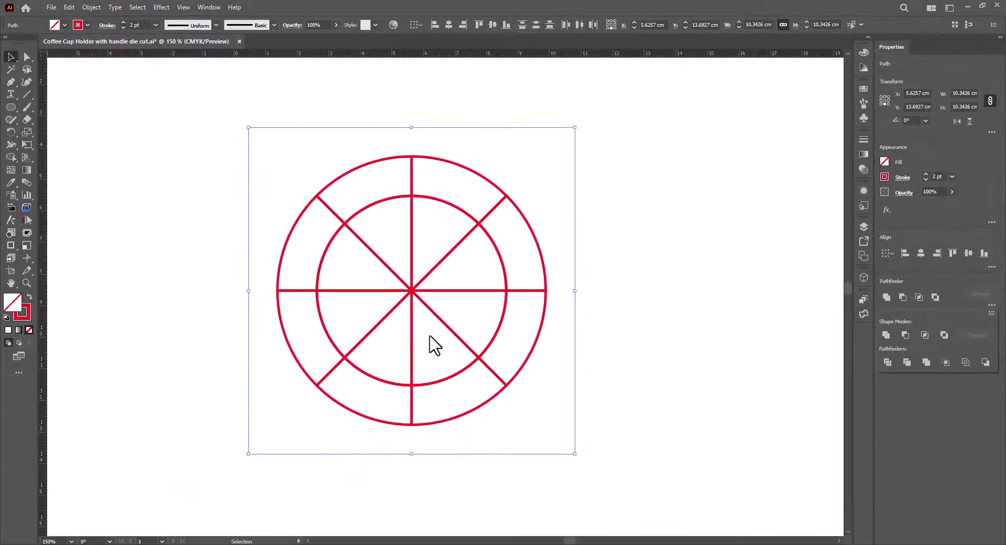
left_click(595, 329)
Ungroup the divided artwork and delete the wedge pieces inside the inner circle.
right_click(411, 291)
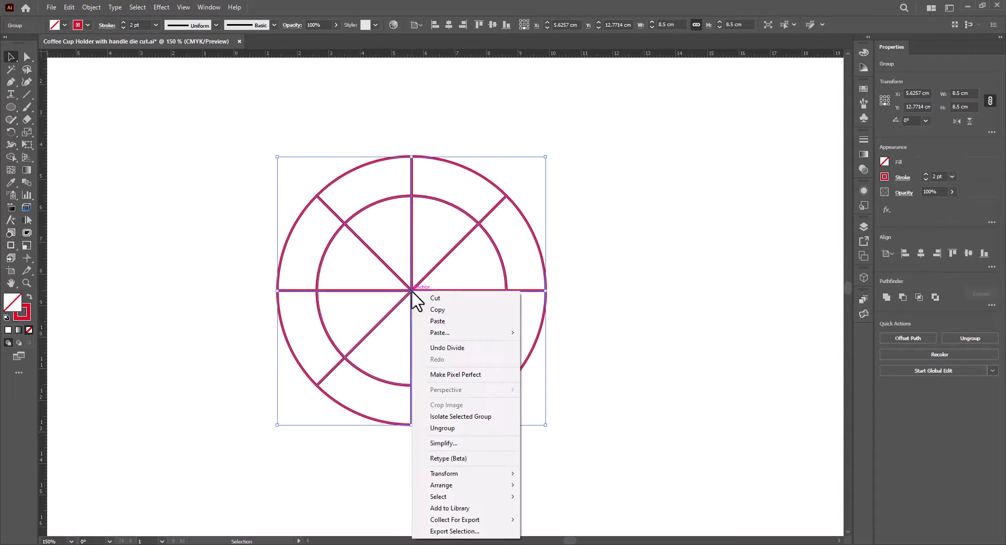
left_click(457, 429)
left_click(559, 337)
left_click_drag(395, 285, 424, 297)
key("Delete")
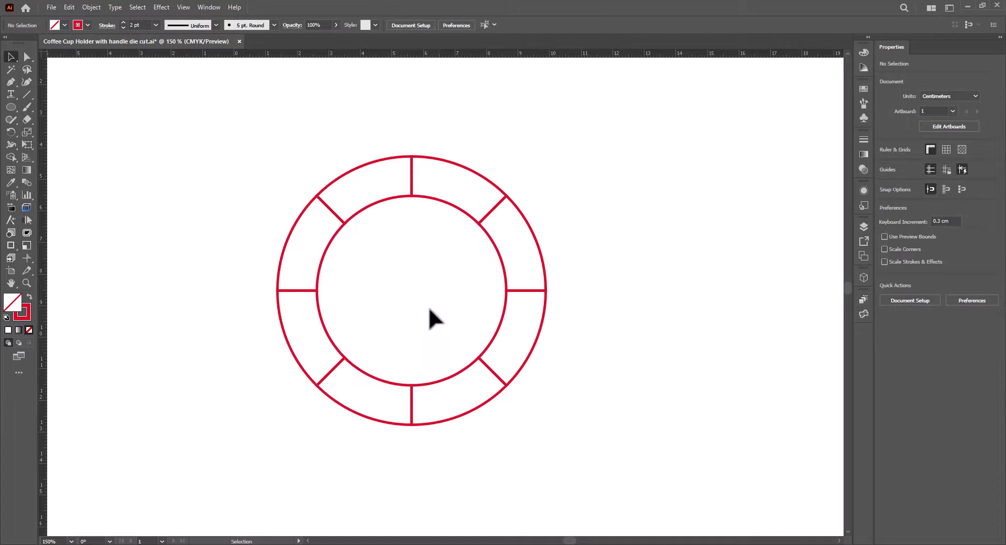
Delete the inner arc of every other ring segment, leaving four alternating segments with their inner edges.
left_click(27, 56)
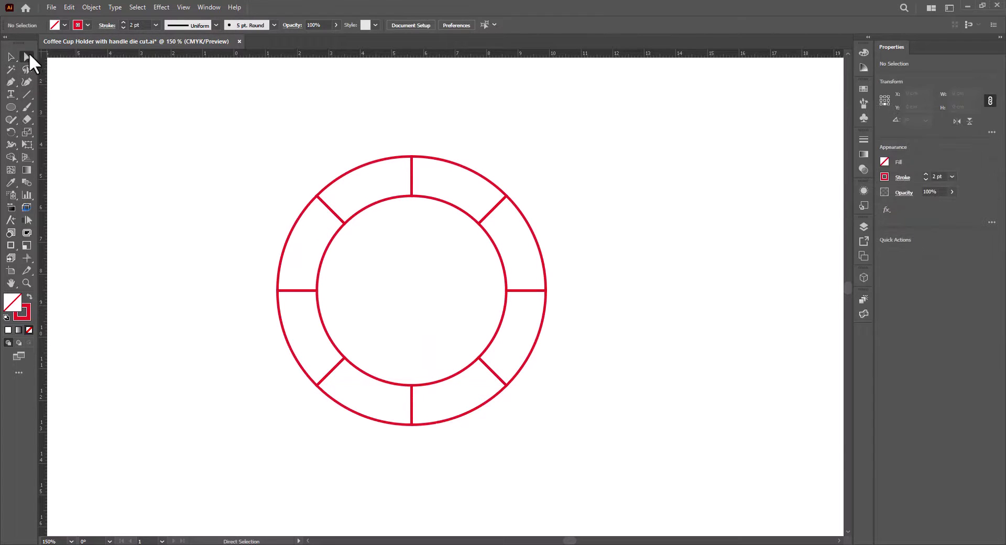
left_click(375, 203)
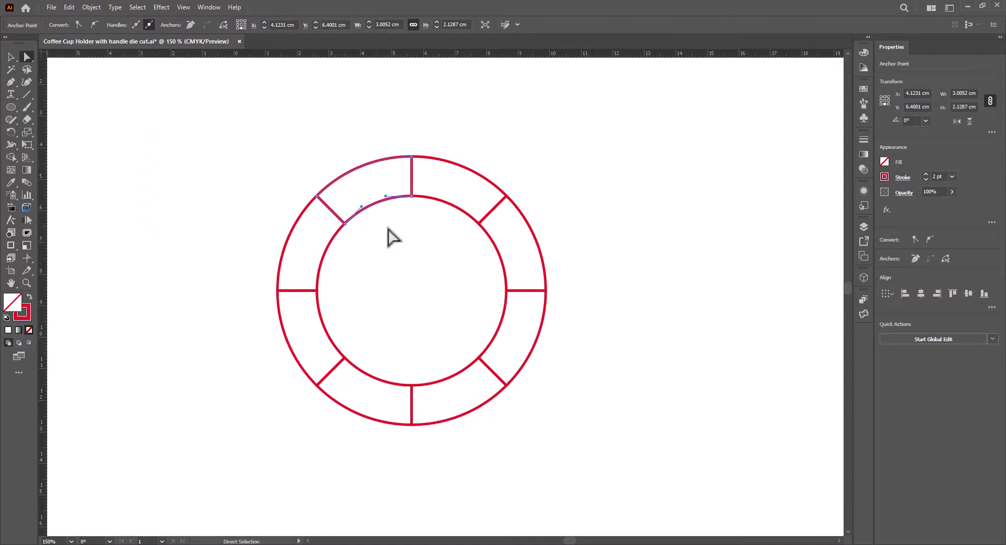
key("Delete")
left_click(498, 257)
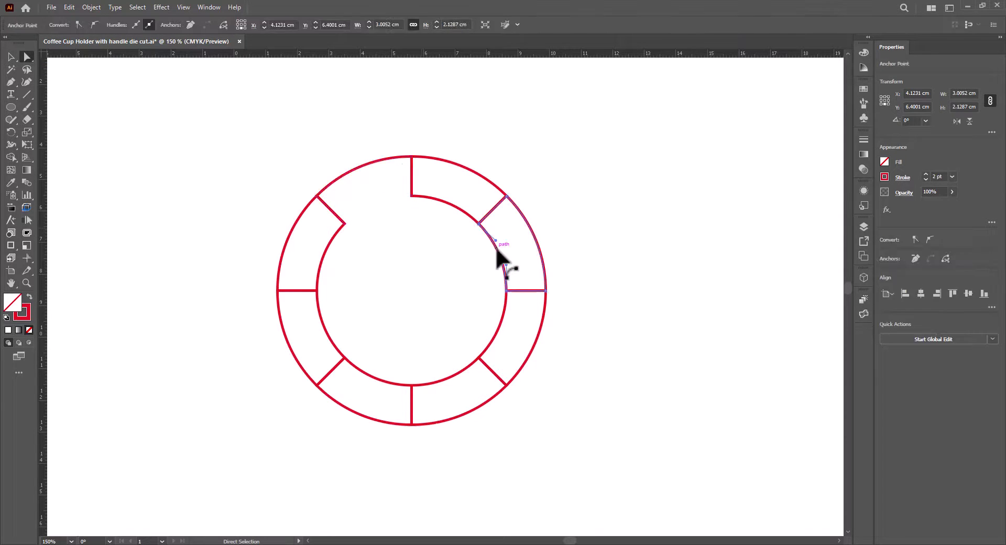
key("Delete")
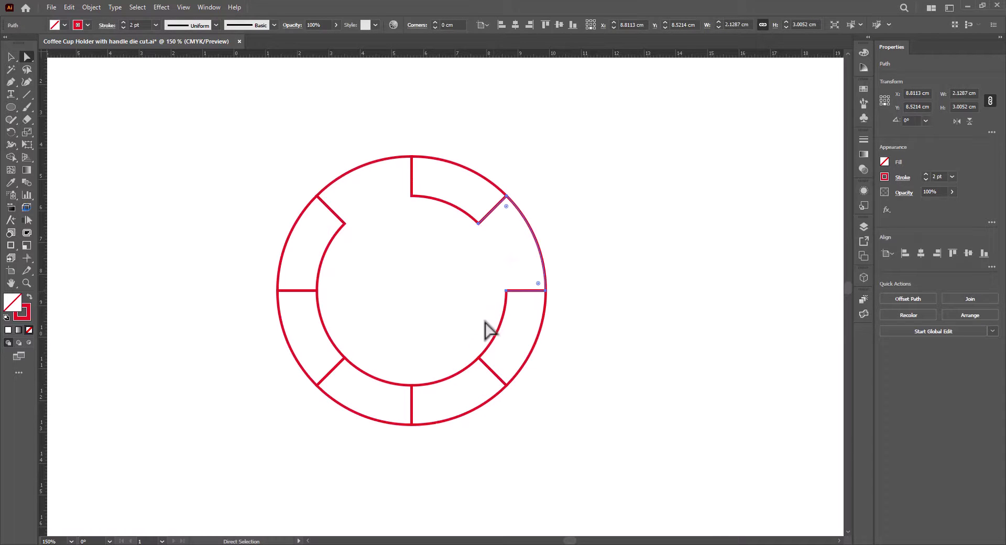
left_click(454, 377)
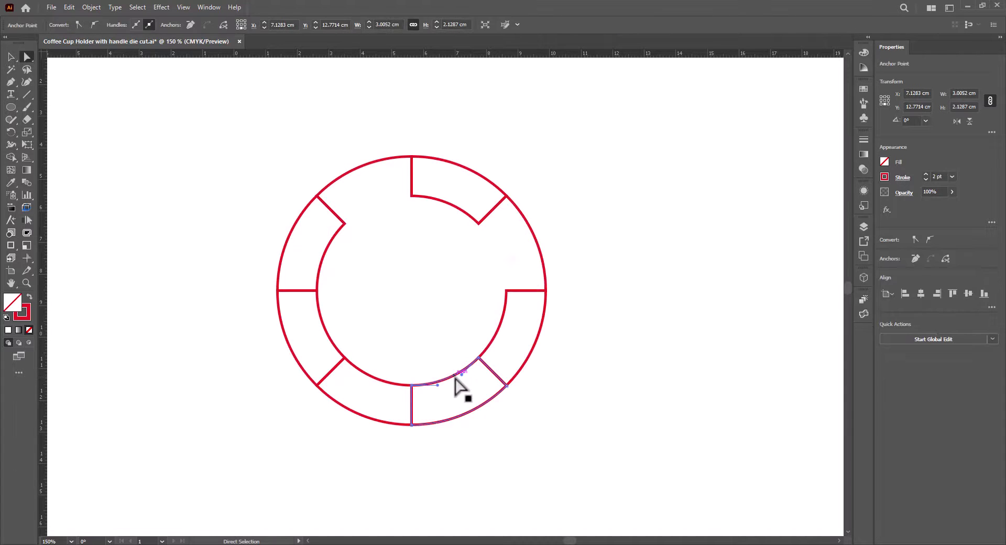
key("Delete")
left_click(334, 343)
key("Delete")
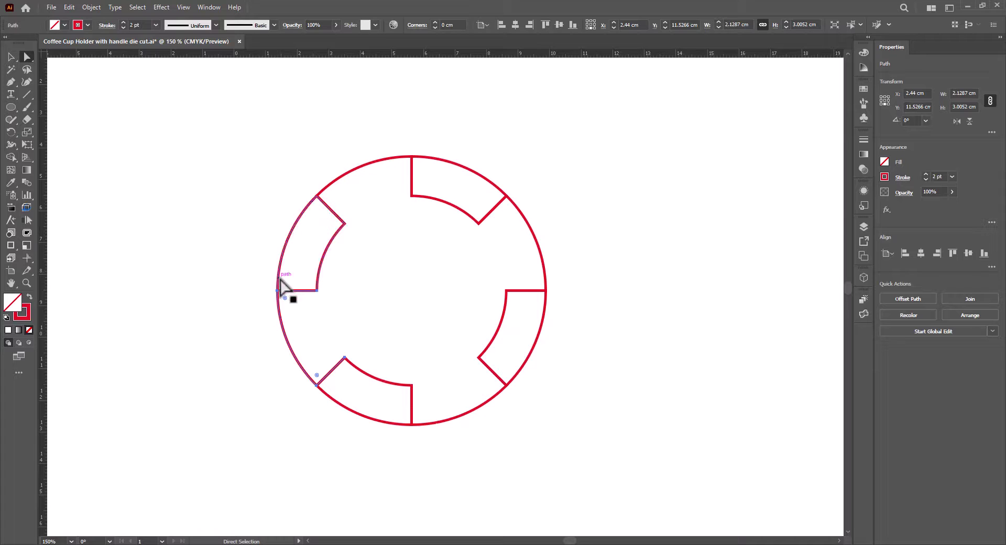
Cut the outer arcs of the four segments that keep their inner edges, and paste them in front in the same place.
left_click(334, 235)
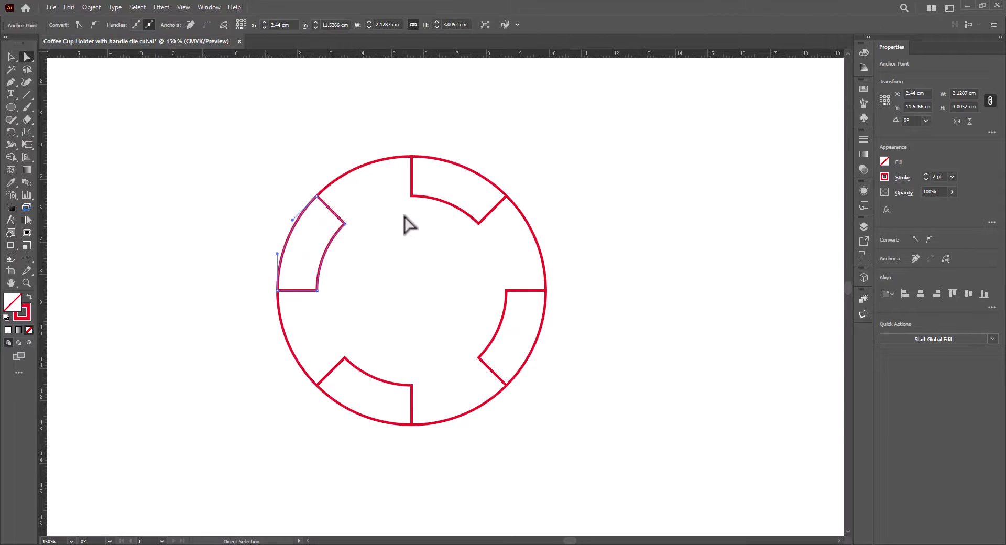
left_click(471, 170, "shift")
left_click(545, 322, "shift")
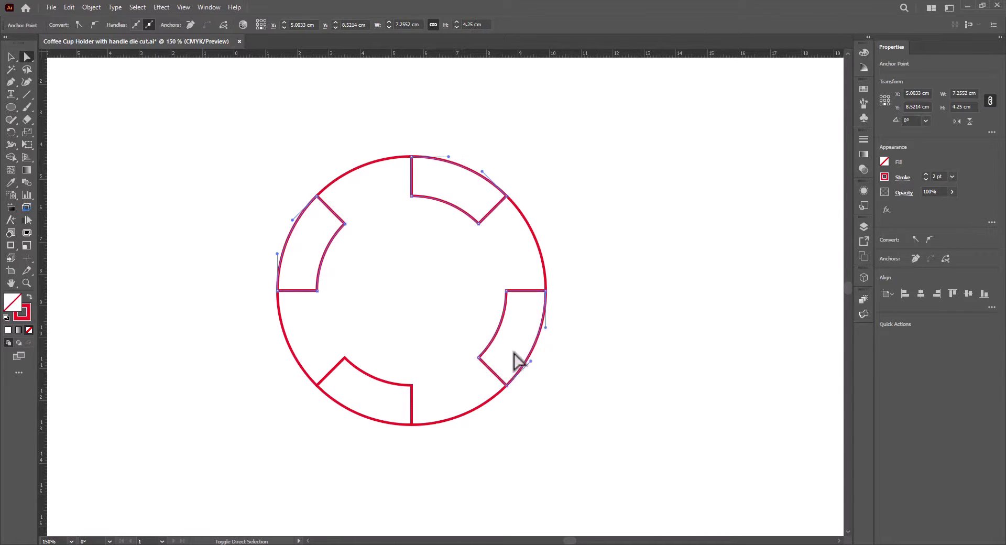
left_click(367, 417, "shift")
key("ctrl+x")
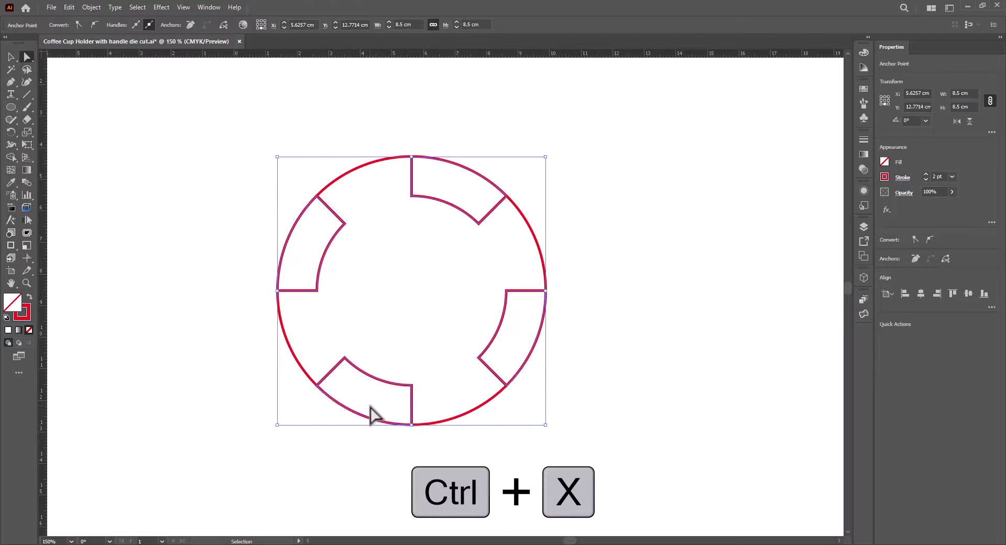
key("ctrl+f")
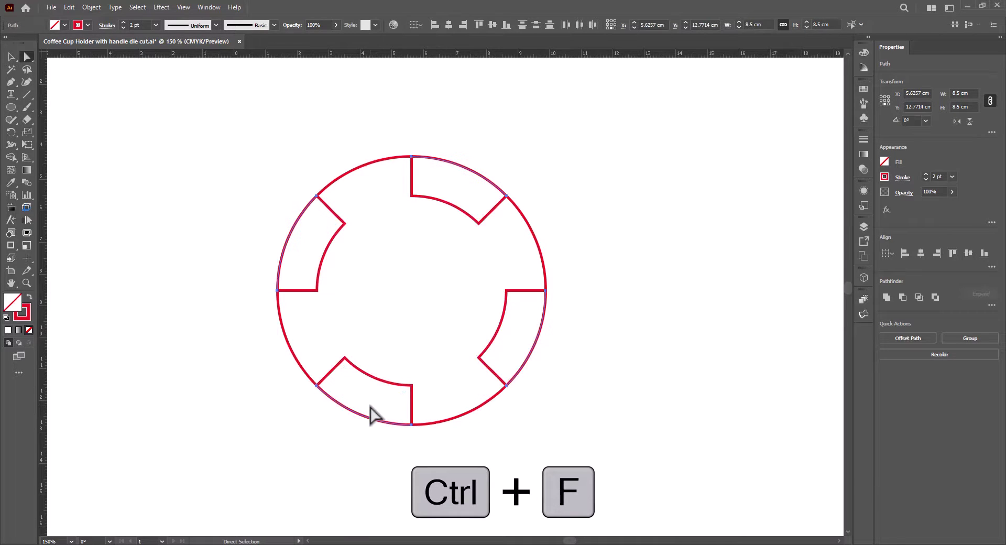
Give the four pasted outer arcs a green stroke with a 5 pt dashed line.
left_click(88, 25)
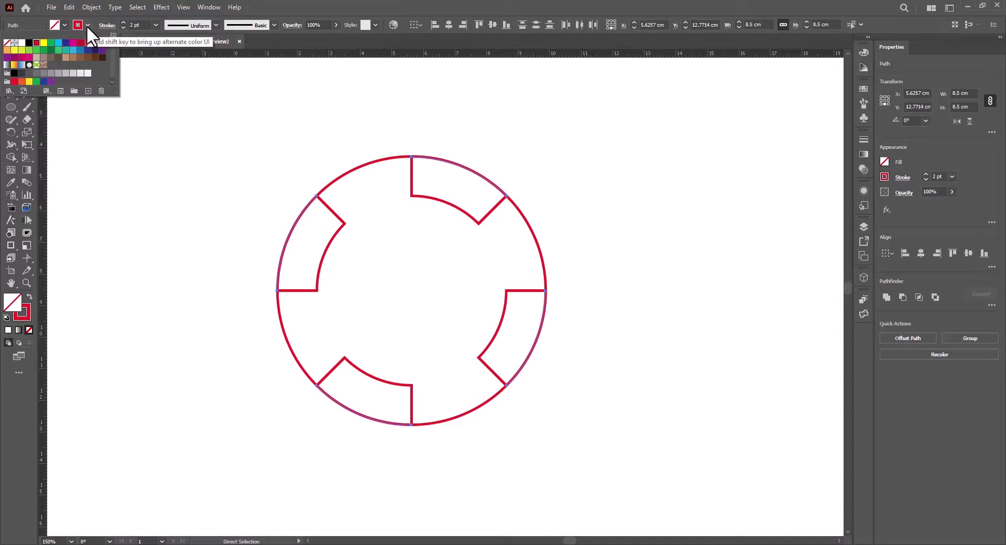
left_click(51, 42)
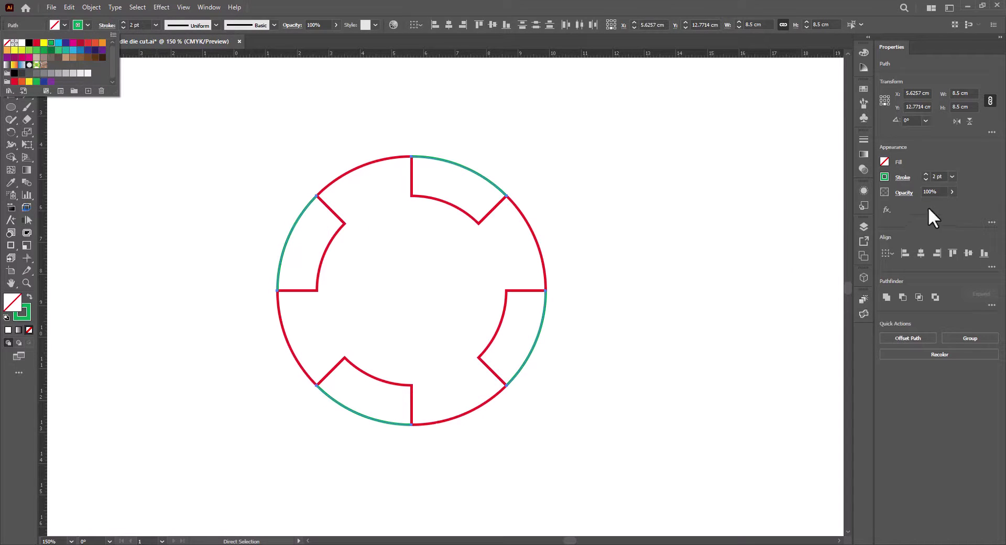
left_click(884, 197)
left_click(902, 178)
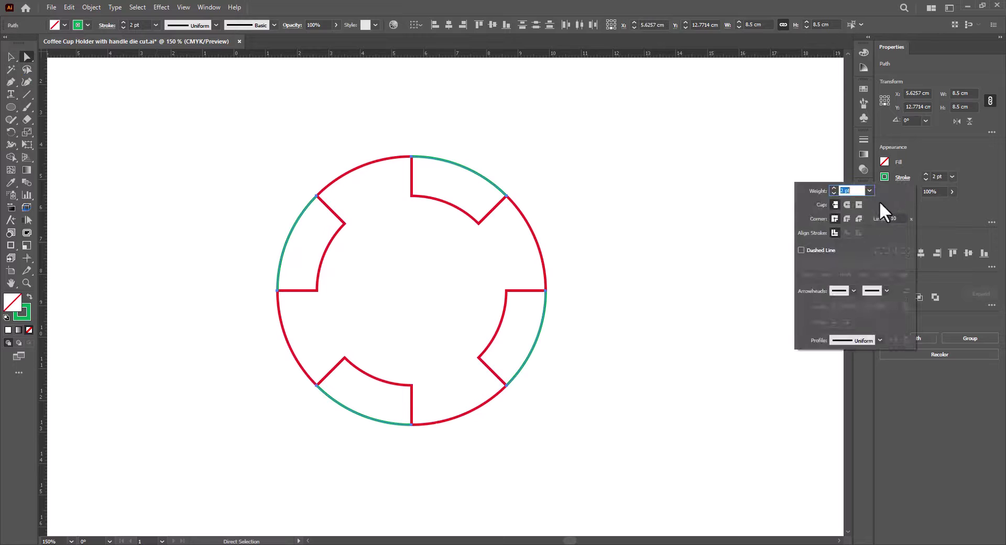
left_click(814, 250)
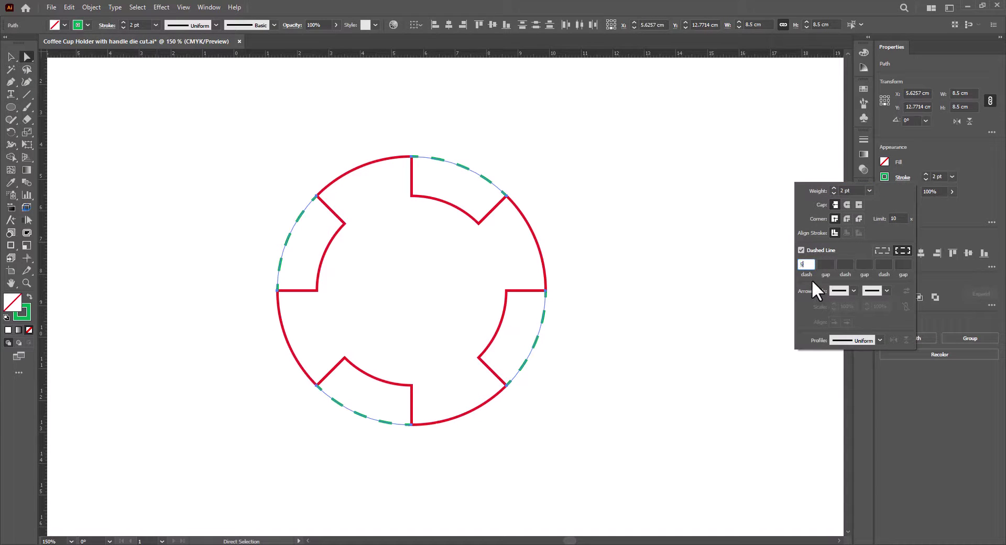
key("Return")
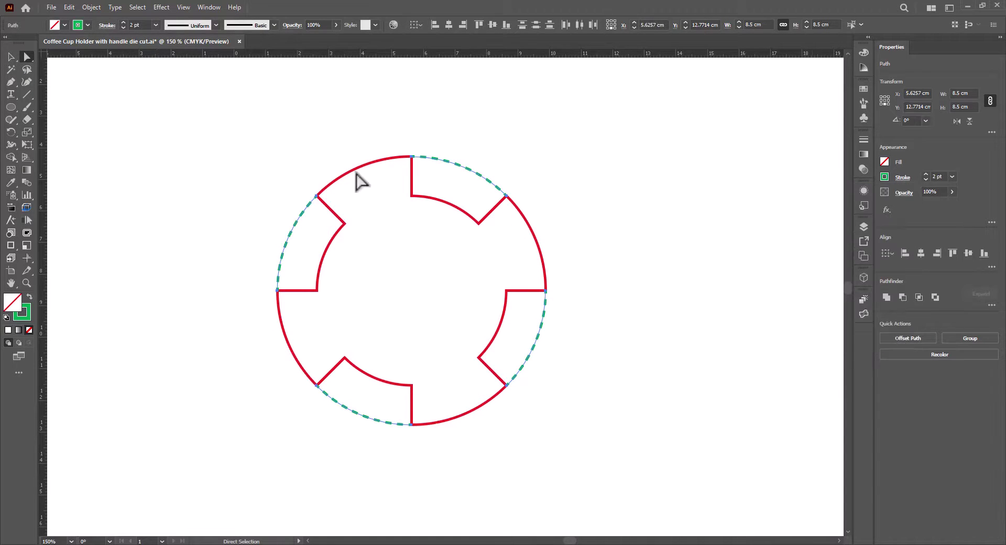
Group all the red and green paths of the ring into one object.
left_click(11, 56)
left_click(308, 262)
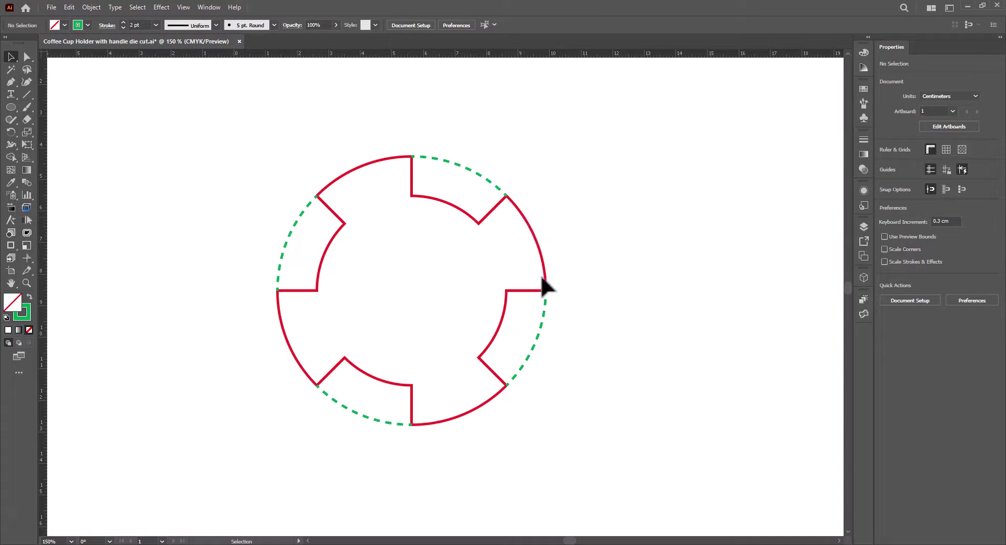
left_click_drag(606, 473, 200, 131)
key("ctrl+g")
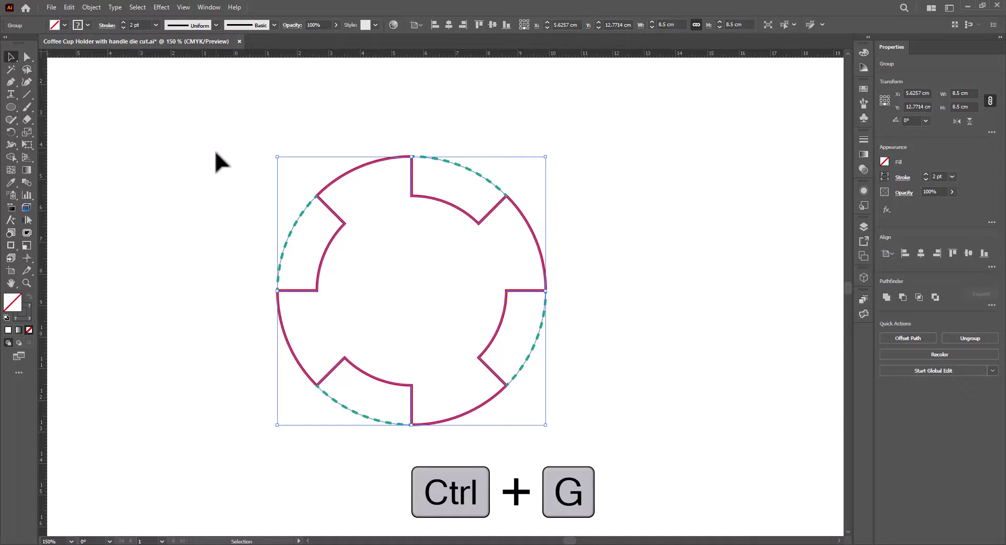
Place a copy of the grouped ring directly to its right, and shift the copy a further 2.5 cm to the right.
key("alt")
left_click_drag(283, 292, 402, 313)
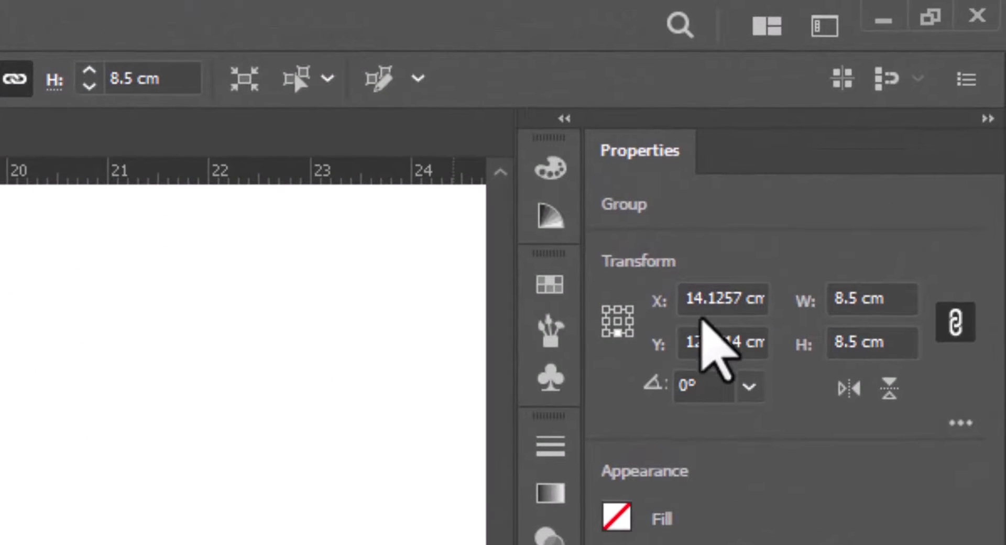
left_click(743, 299)
type("+")
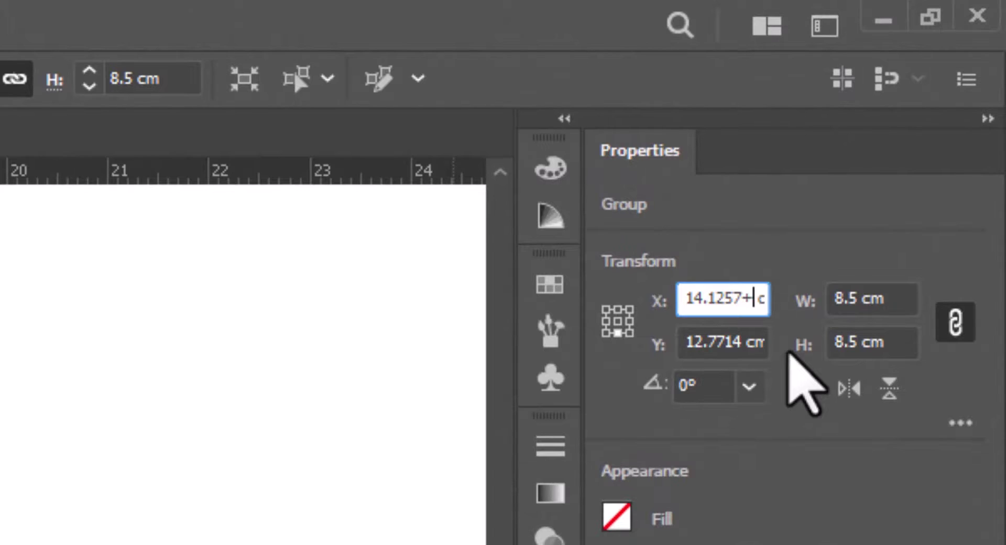
type("2.5")
key("Return")
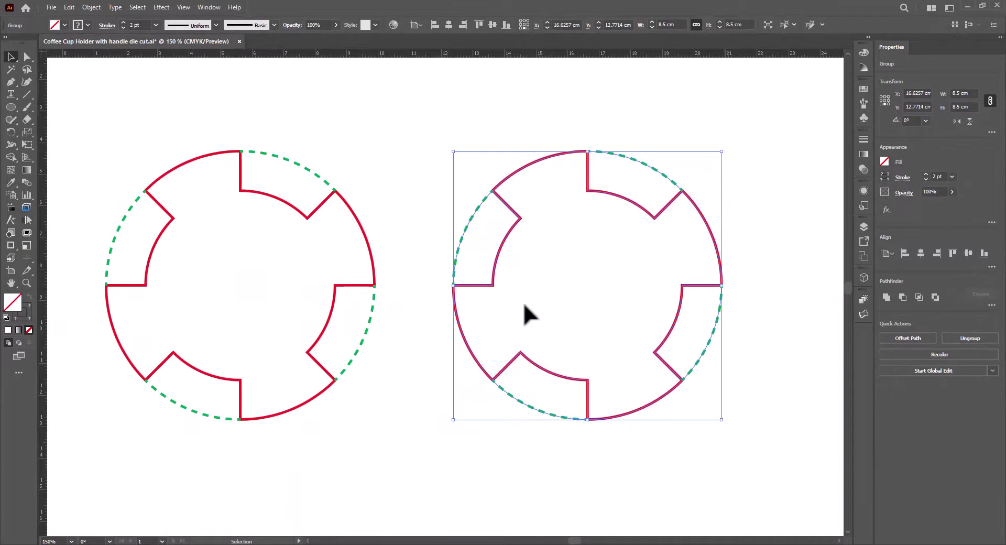
Draw a rectangle 6 cm larger than both rings' combined size in each direction: width 19.5+6 cm, height 8.5+6 cm.
scroll(439, 363, "down", 1)
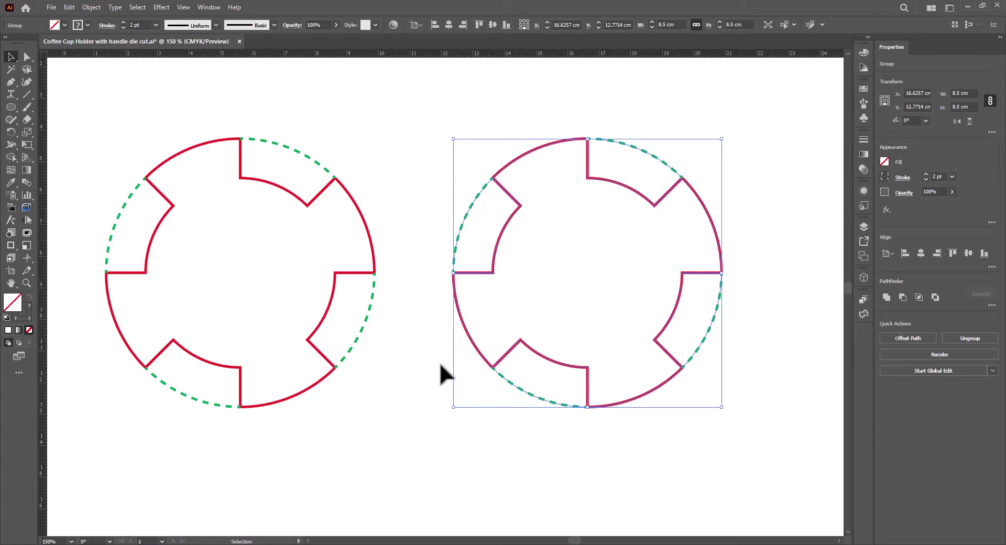
scroll(452, 368, "down", 1)
left_click_drag(457, 381, 484, 356)
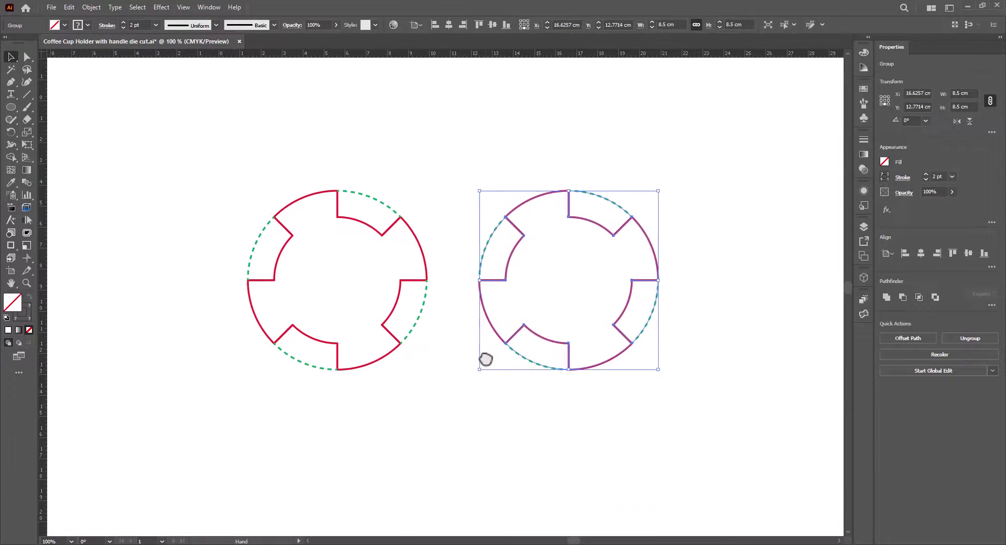
left_click(211, 212)
left_click_drag(343, 267, 697, 401)
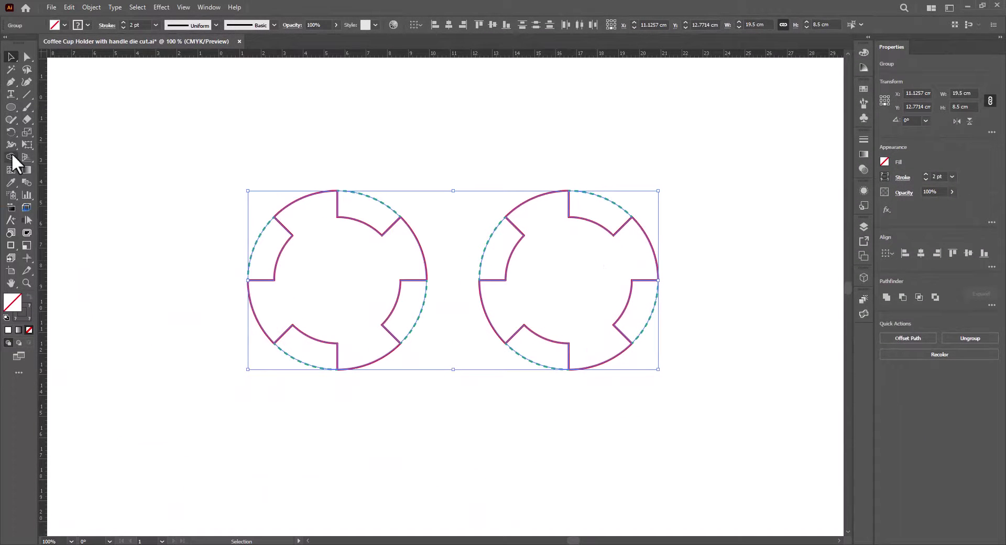
left_click_drag(15, 106, 53, 111)
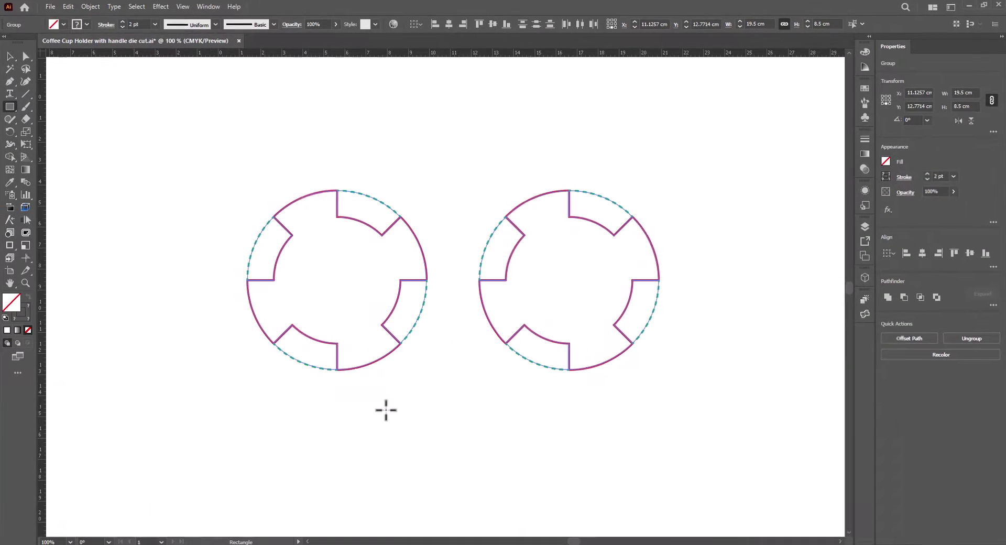
left_click(386, 410)
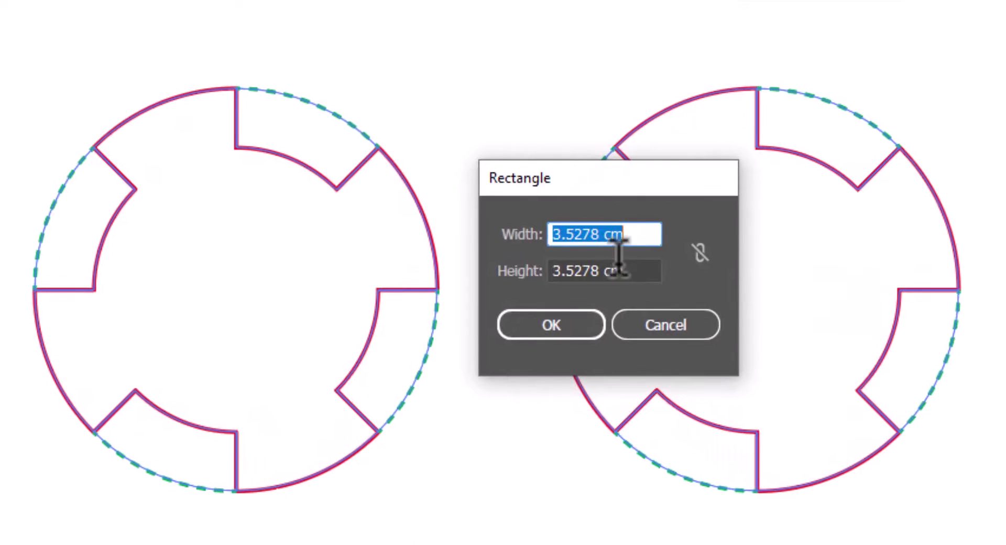
type("19.5+")
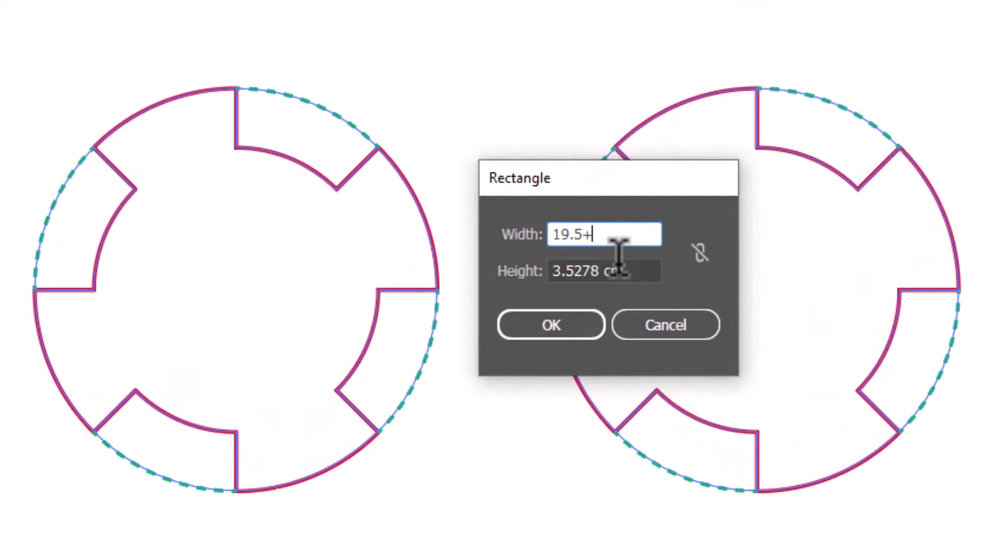
type("6")
key("Tab")
type("8.")
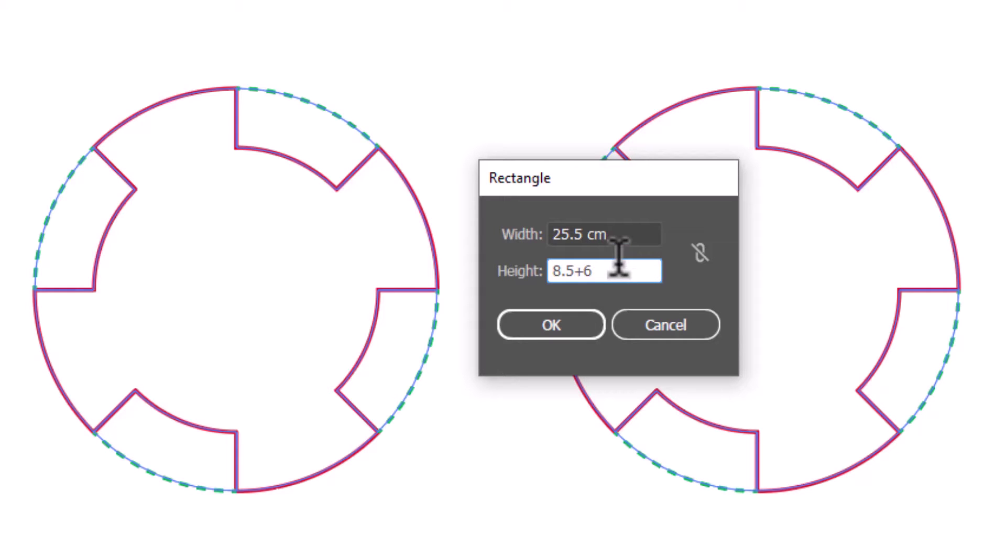
left_click(563, 329)
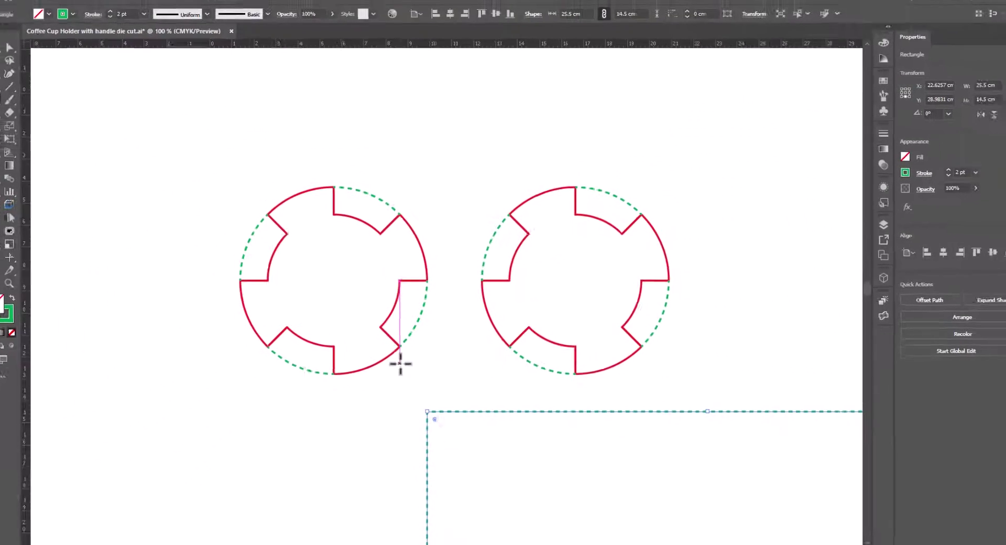
Change the rectangle's outline from dashed green to a solid red stroke.
scroll(383, 339, "down", 5)
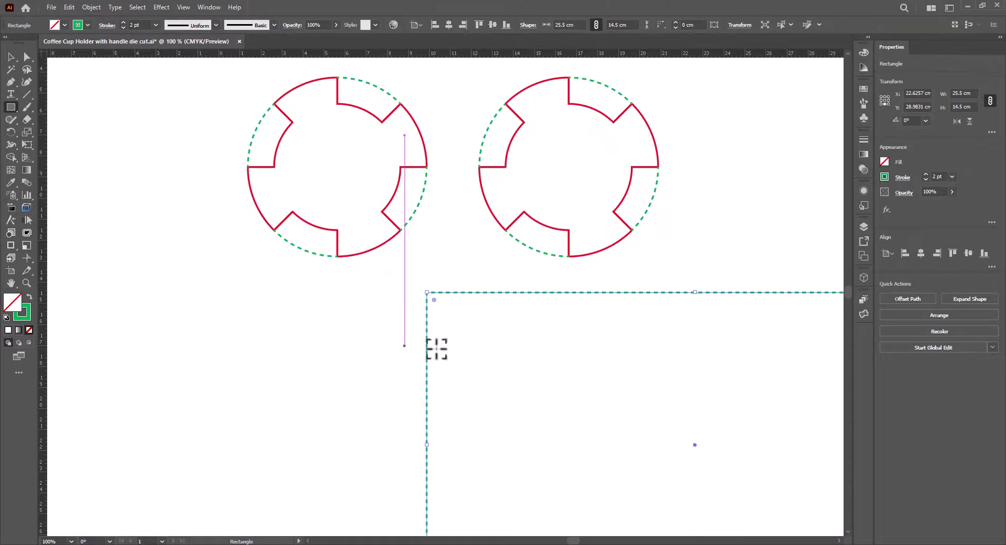
scroll(385, 344, "right", 4)
scroll(384, 343, "down", 3)
scroll(420, 325, "right", 4)
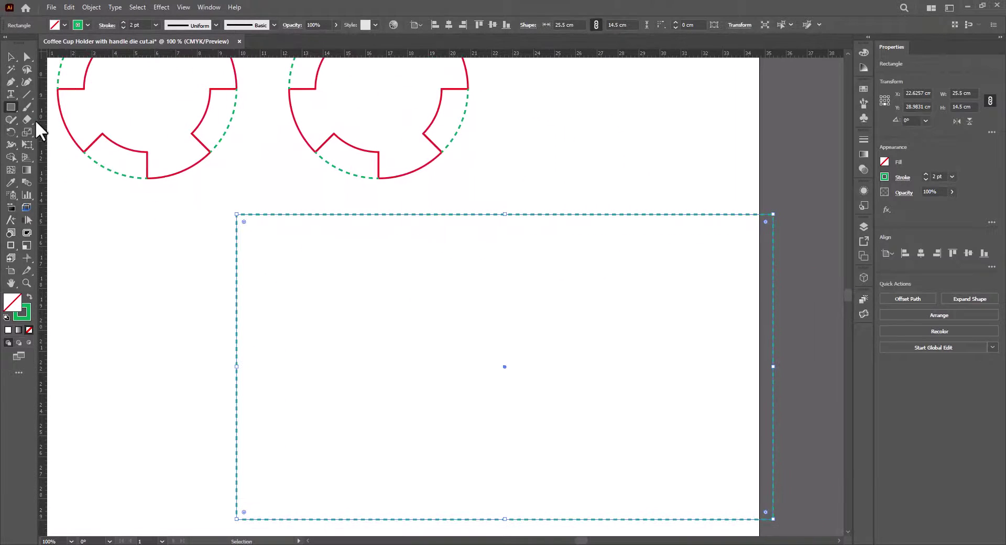
left_click(11, 56)
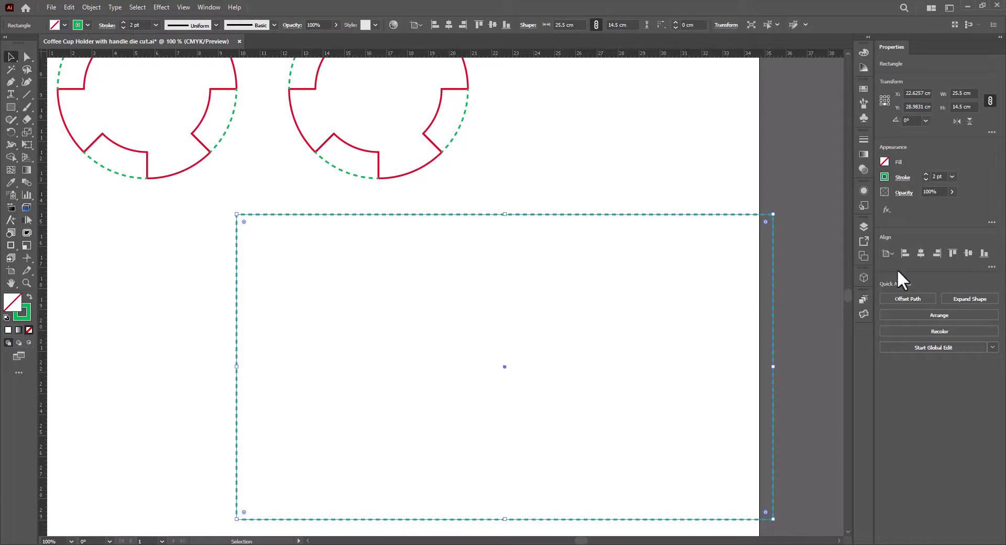
left_click(903, 177)
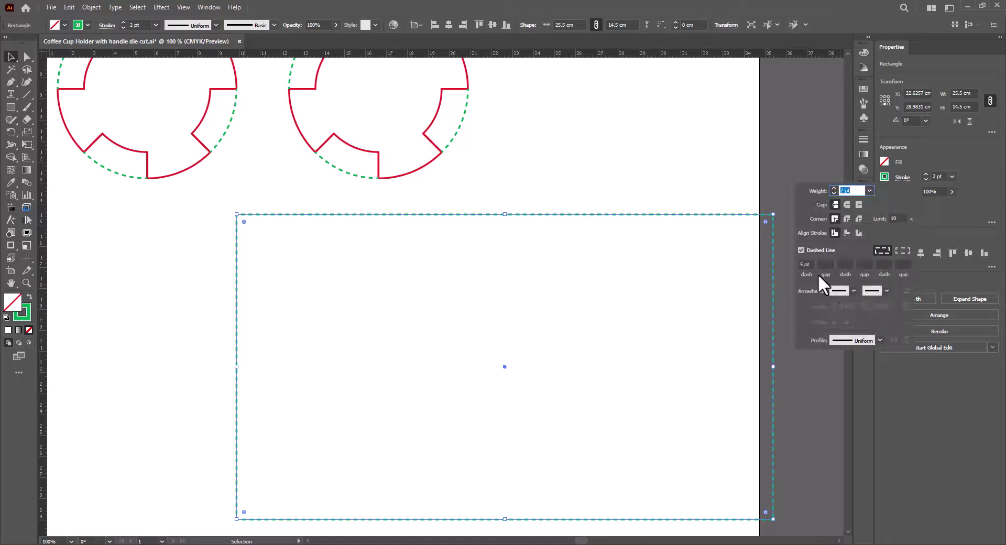
left_click(802, 250)
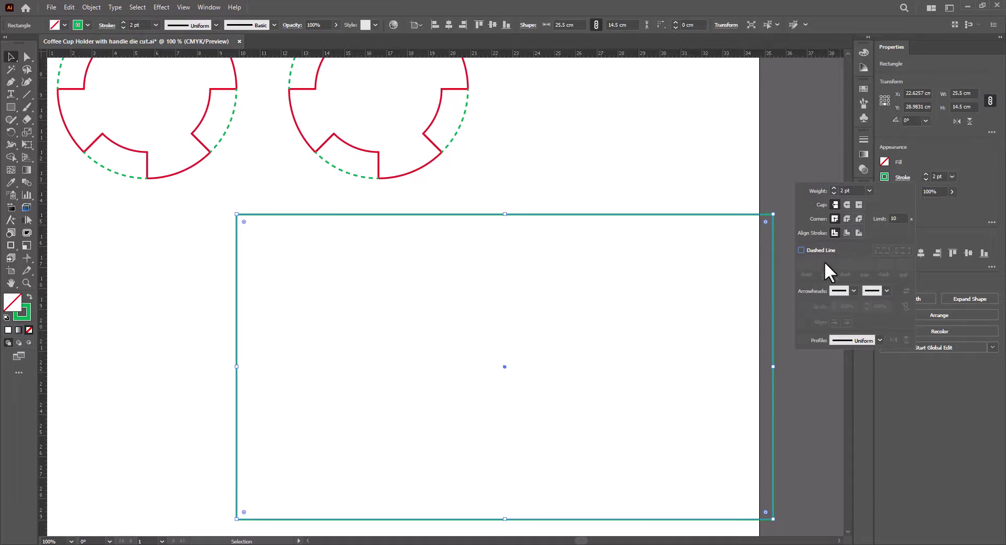
left_click(88, 26)
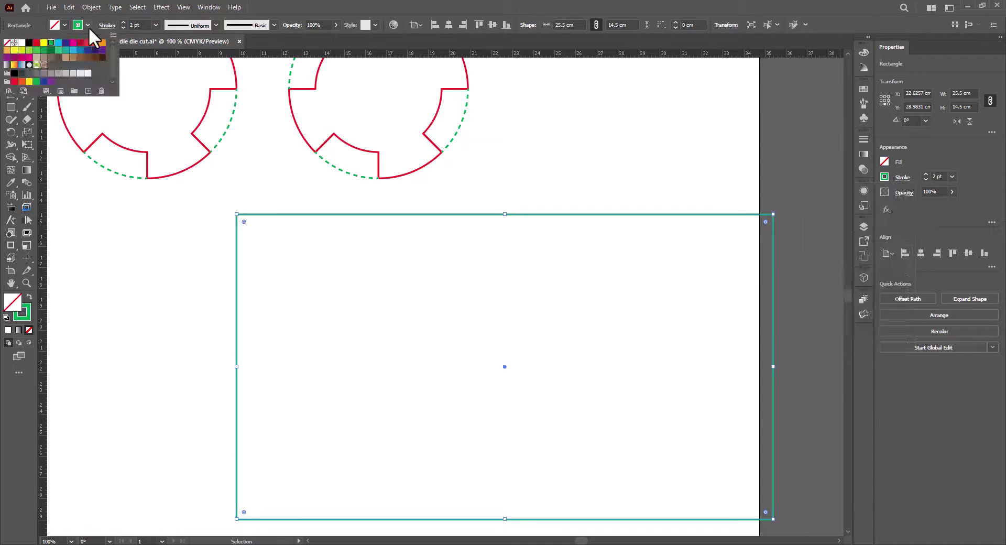
left_click(36, 44)
key("Escape")
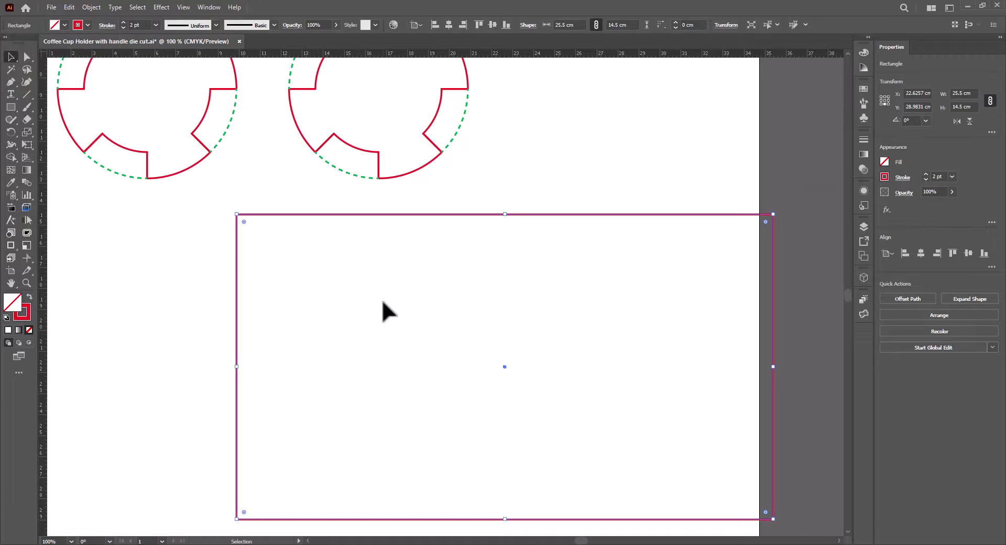
Group the two cup-opening rings into one object.
scroll(381, 300, "down", 2)
left_click_drag(383, 304, 474, 335)
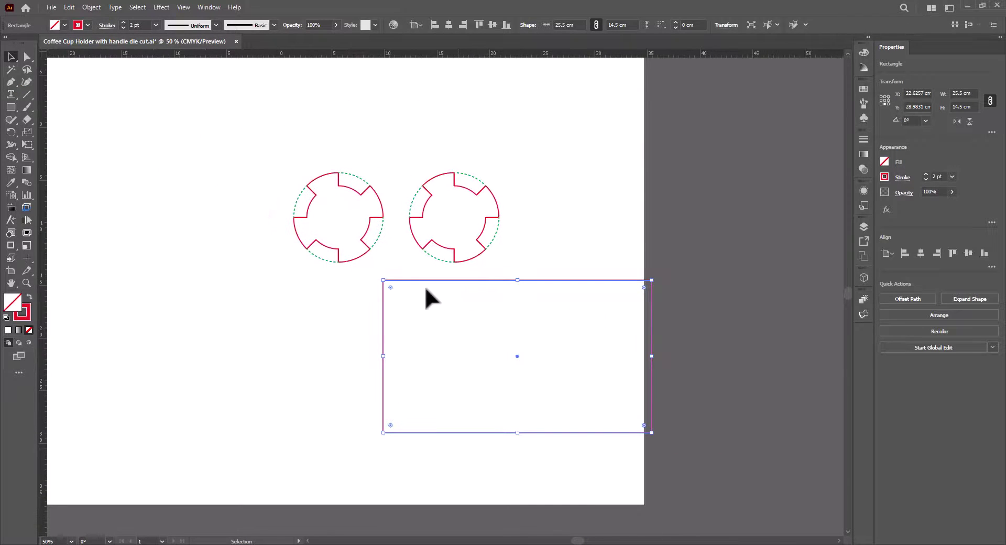
left_click_drag(269, 148, 521, 266)
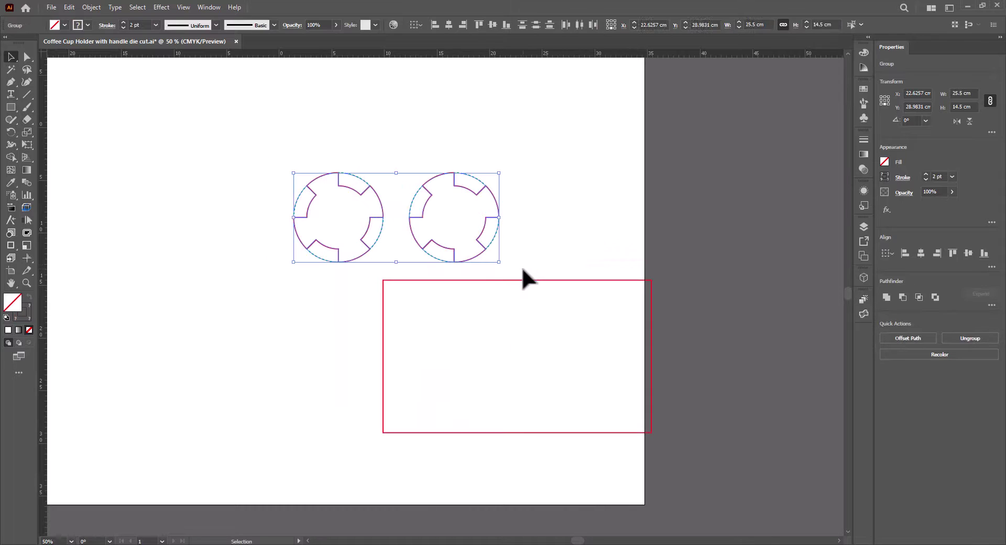
key("ctrl+g")
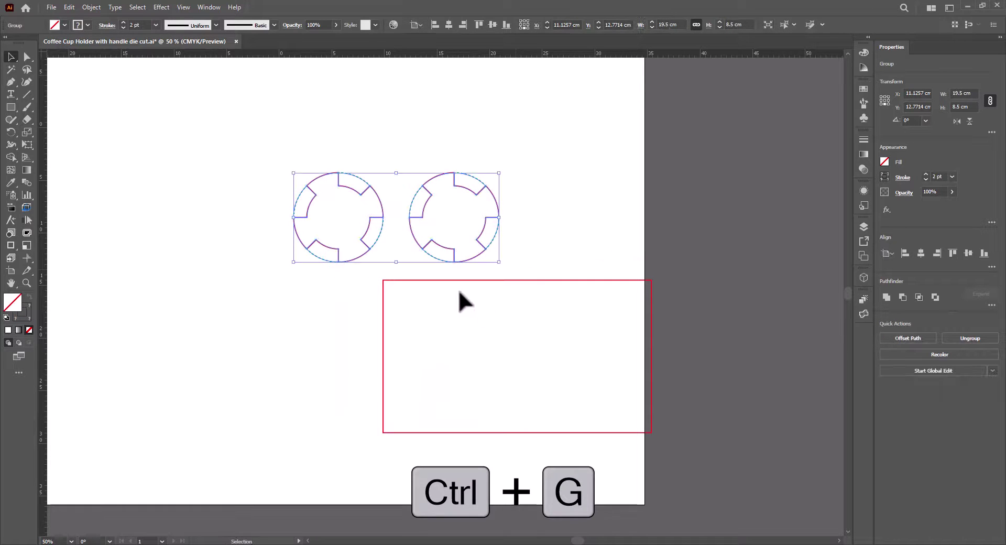
Centre the red rectangle and the ring group on each other, both horizontally and vertically.
left_click(460, 289)
left_click(461, 280)
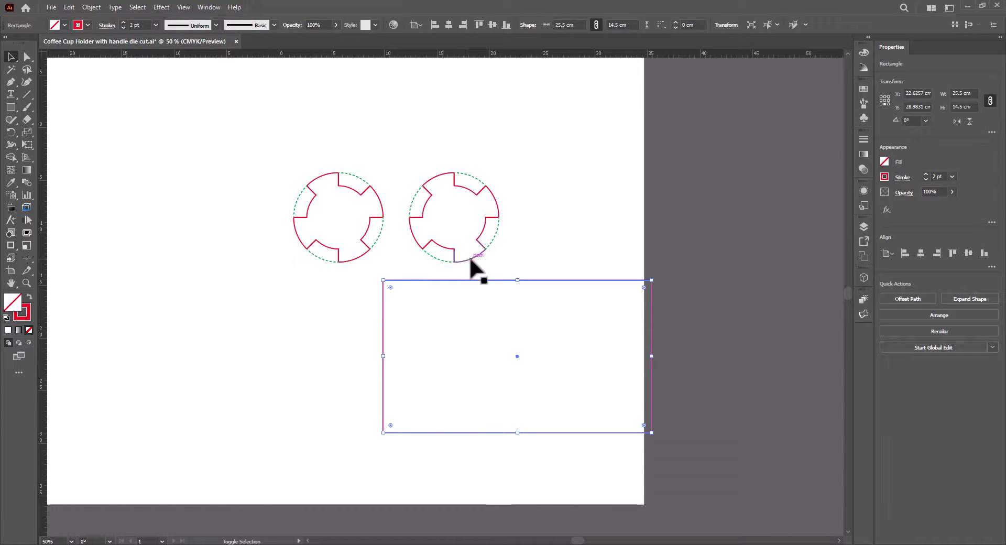
left_click(470, 259, "shift")
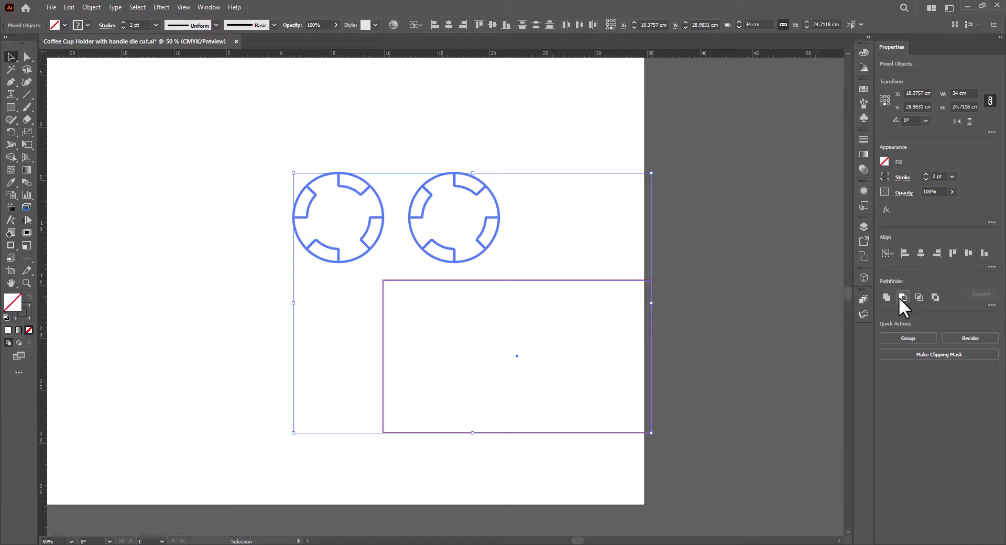
left_click(921, 254)
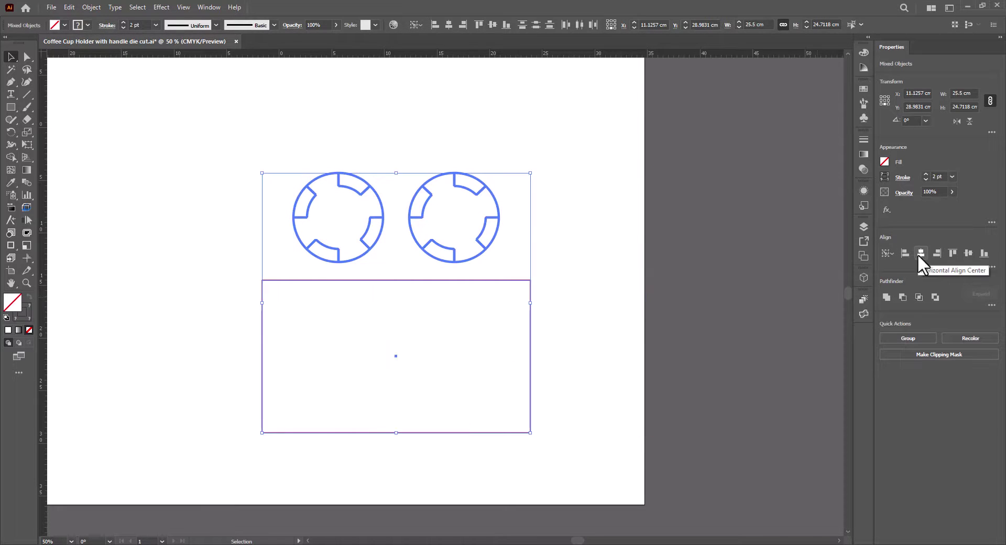
left_click(968, 253)
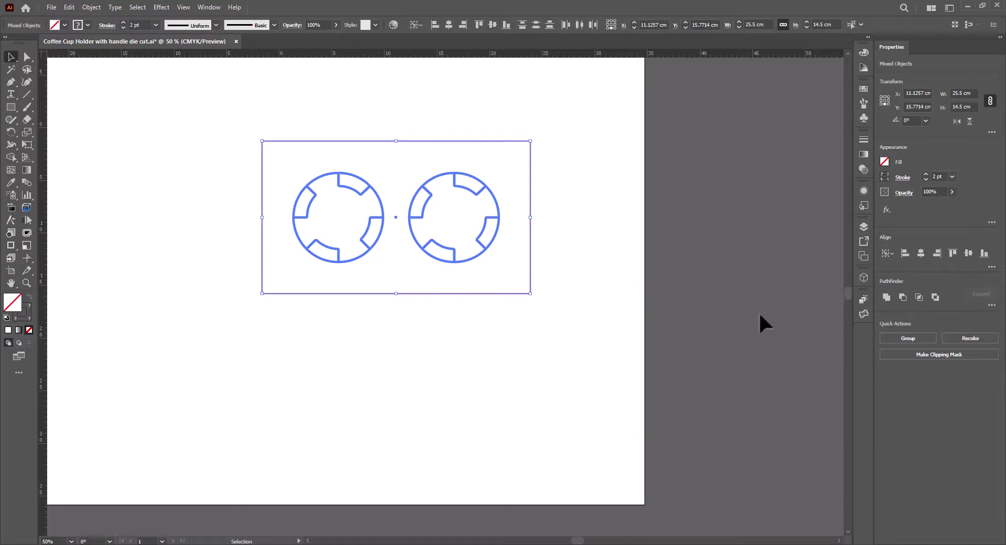
left_click(157, 205)
Examine the panel with the two cup openings and the reference photo of the finished holder with its handle.
scroll(353, 263, "up", 3, "alt")
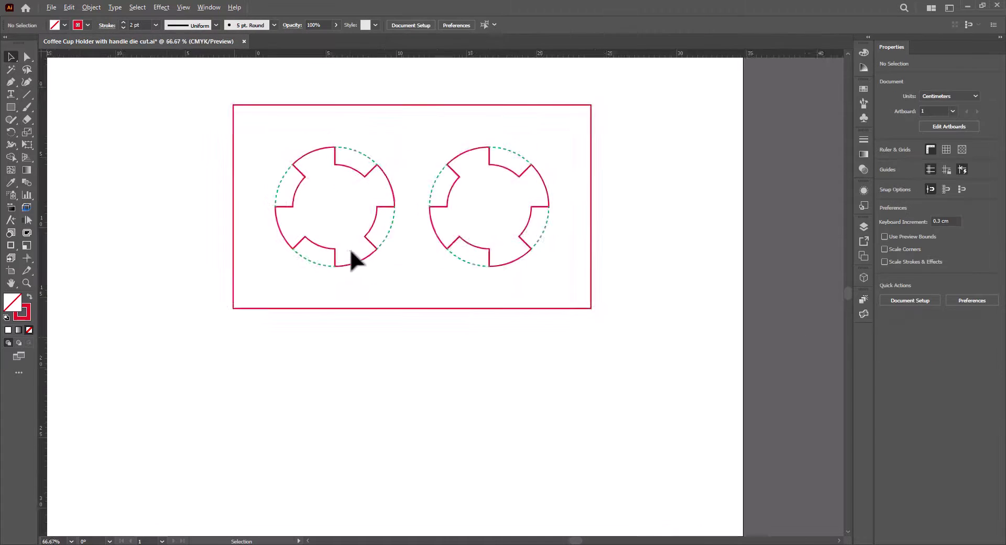
left_click_drag(419, 253, 384, 325)
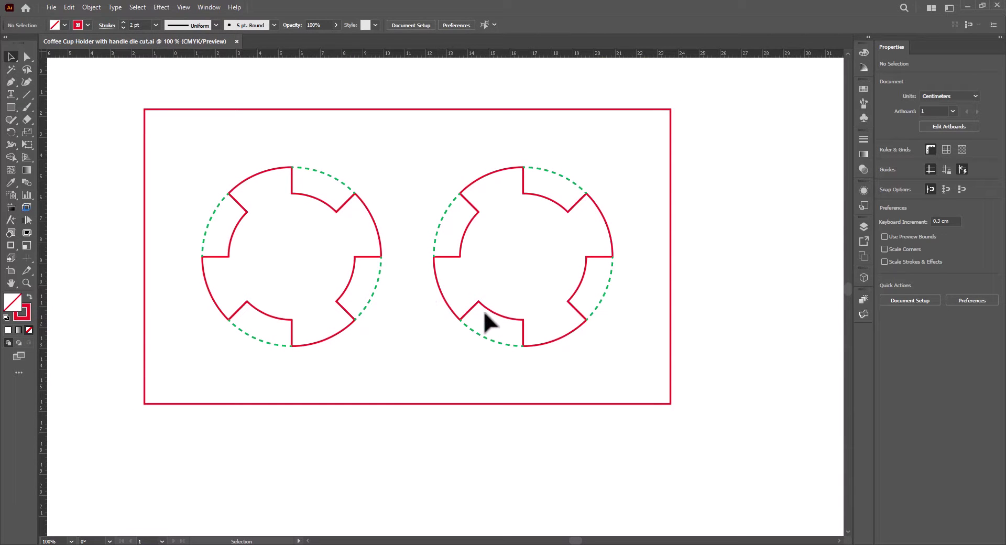
scroll(483, 310, "down", 3)
scroll(525, 283, "left", 5)
scroll(345, 260, "up", 3)
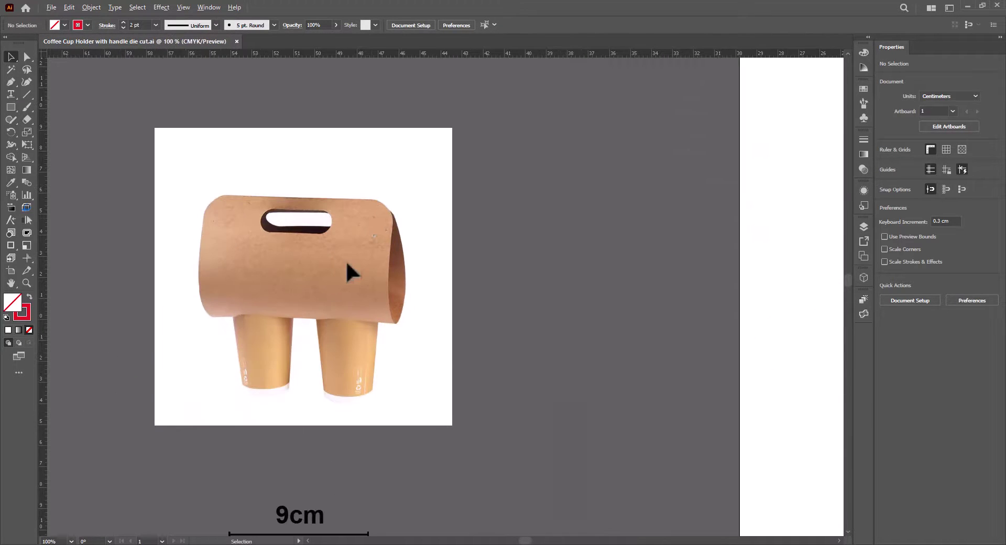
scroll(383, 265, "right", 10)
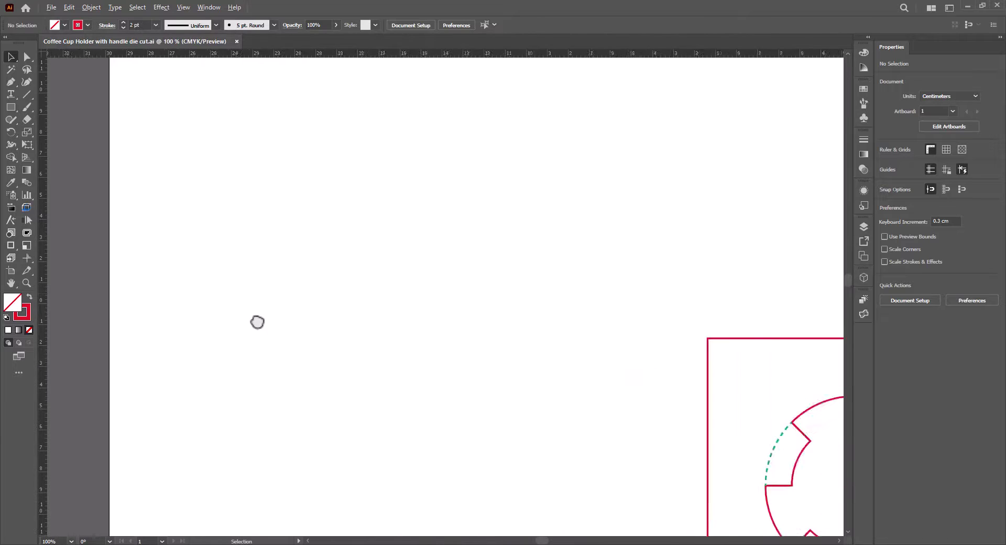
scroll(256, 321, "up", 2, "alt")
scroll(451, 341, "right", 8)
scroll(416, 321, "down", 3, "alt")
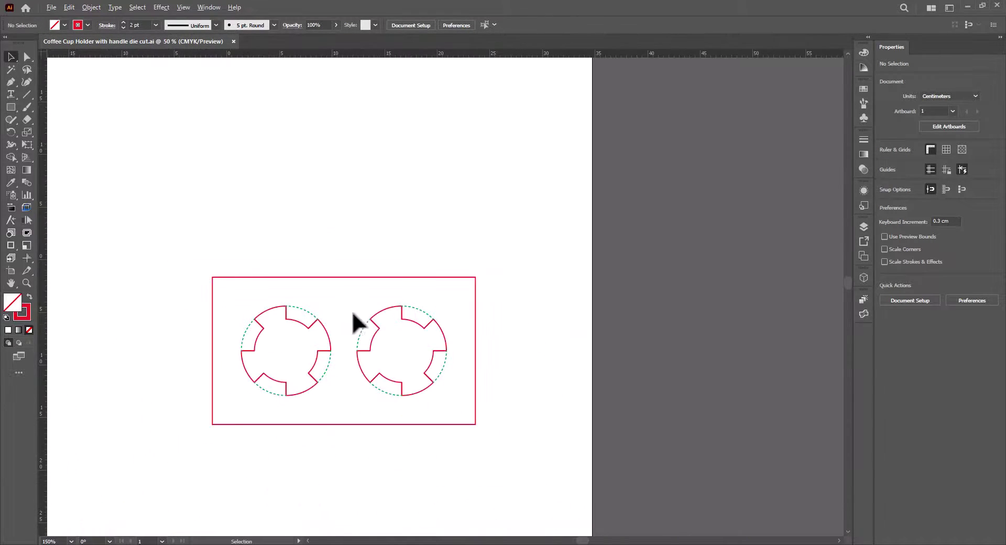
scroll(395, 339, "left", 1)
left_click_drag(396, 339, 398, 319)
scroll(398, 318, "up", 1, "alt")
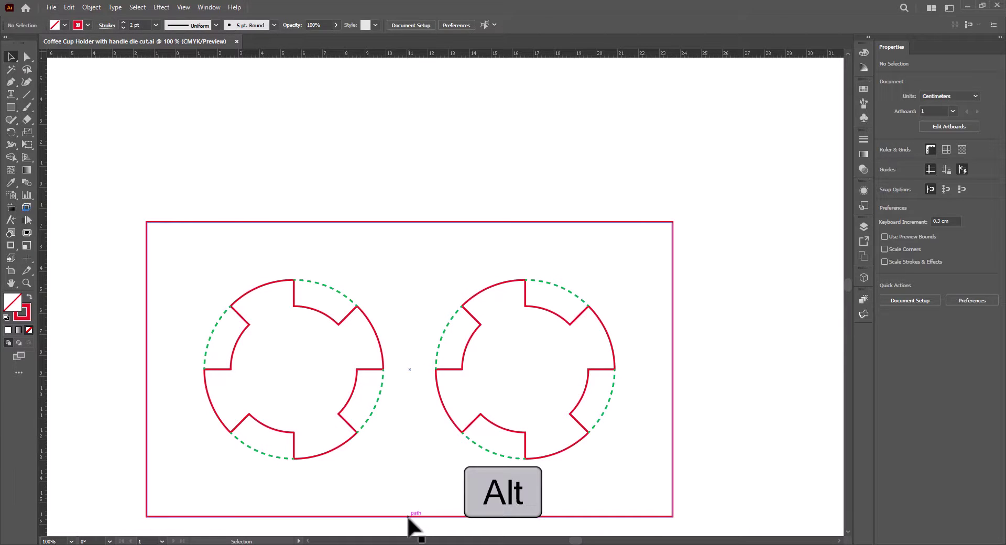
Place a copy of the panel rectangle directly above the original, its bottom edge on the original's top edge.
left_click_drag(406, 523, 398, 224)
scroll(489, 241, "up", 2, "alt")
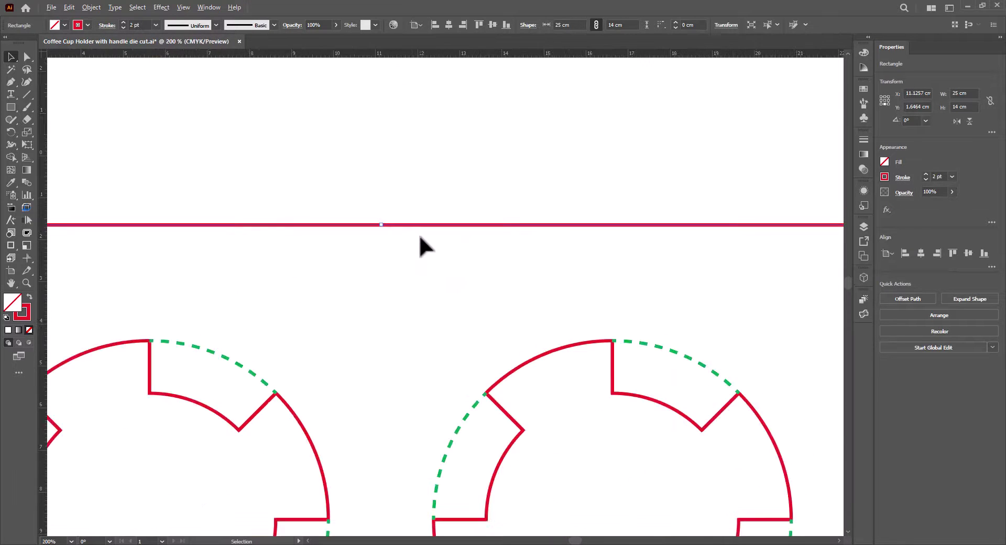
scroll(422, 247, "down", 2, "alt")
scroll(414, 260, "down", 2, "alt")
Set the upper rectangle's height to 18 cm, using the bottom-centre reference point so it grows upward.
left_click_drag(419, 275, 415, 336)
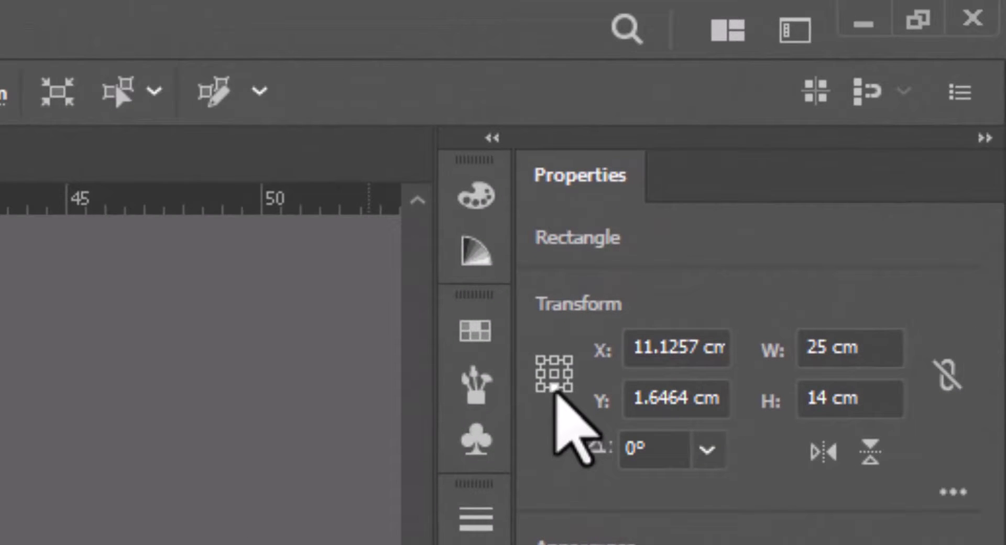
double_click(820, 398)
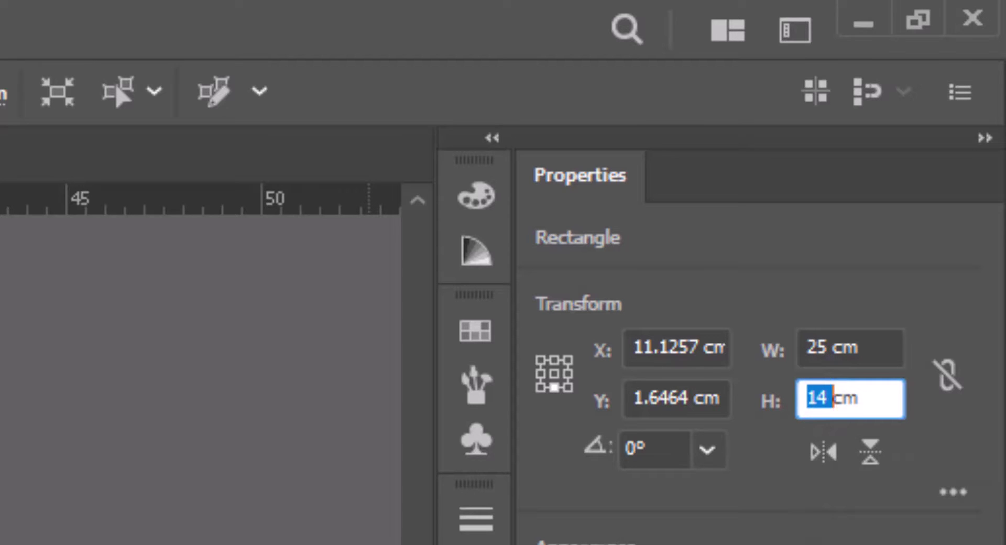
type("18")
key("Return")
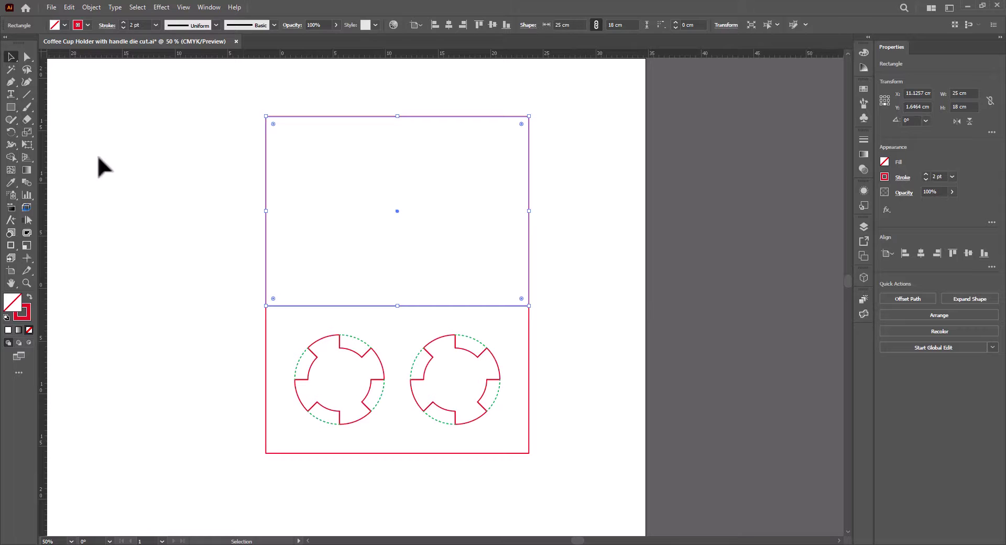
Draw a rectangle 12.5 cm wide and 4 cm high inside the upper panel for the handle opening.
left_click(14, 107)
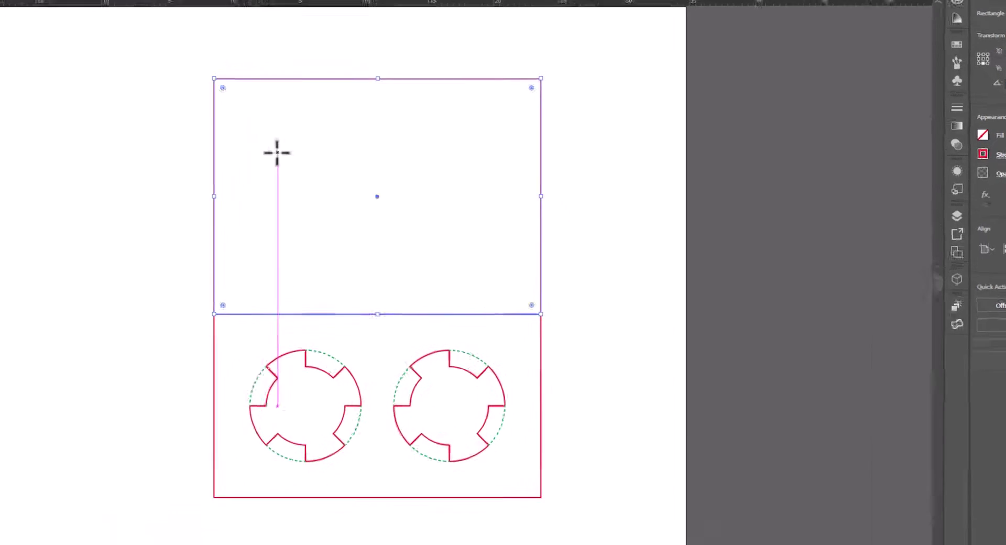
left_click(316, 176)
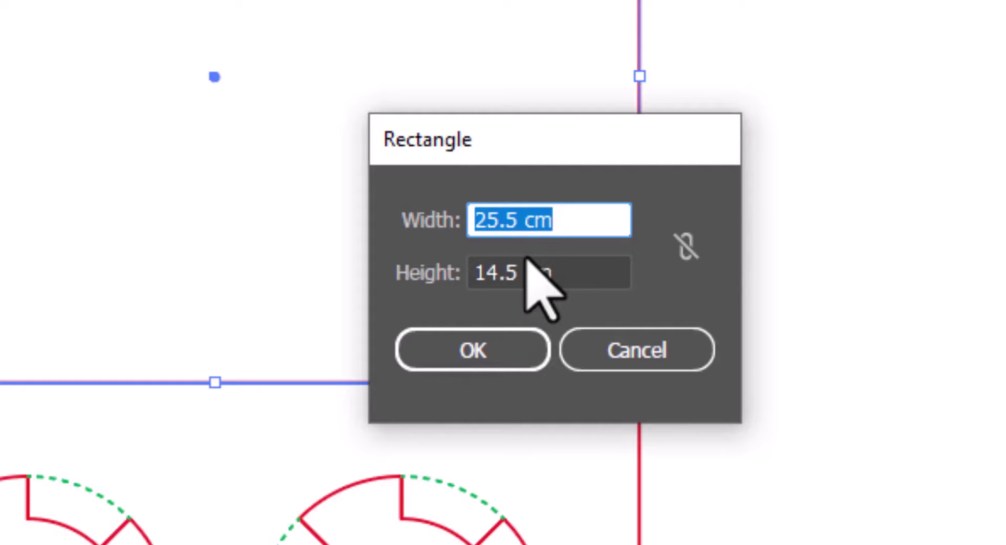
type("12.5")
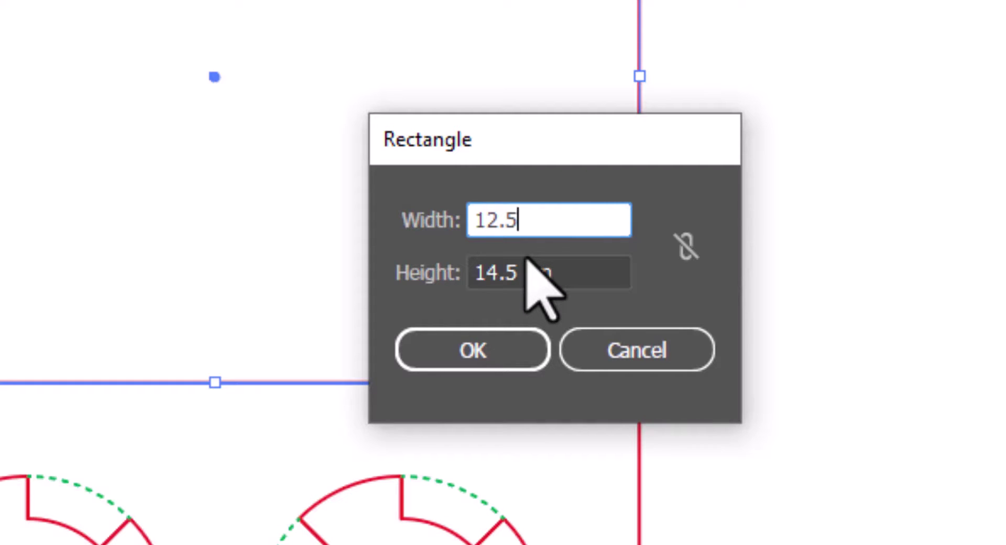
key("Tab")
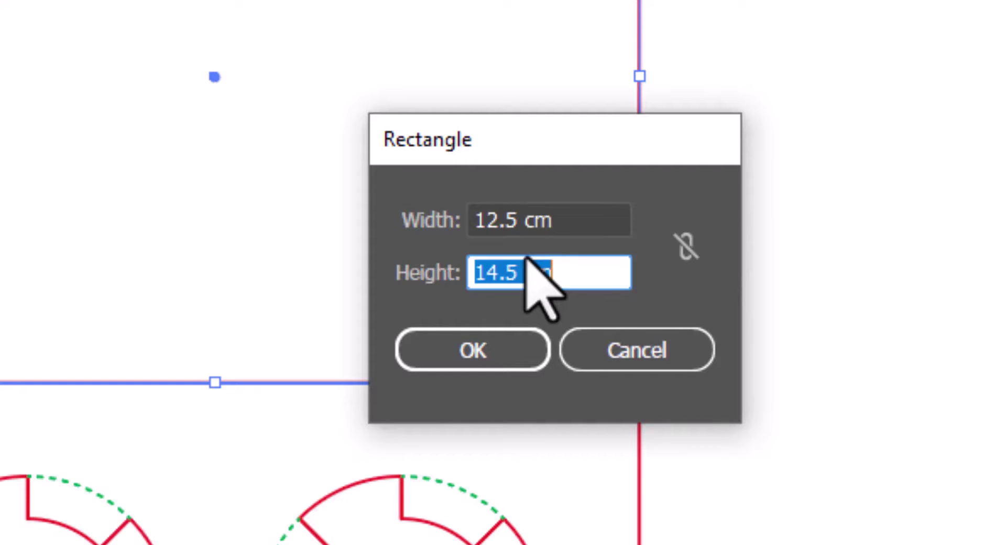
type("4")
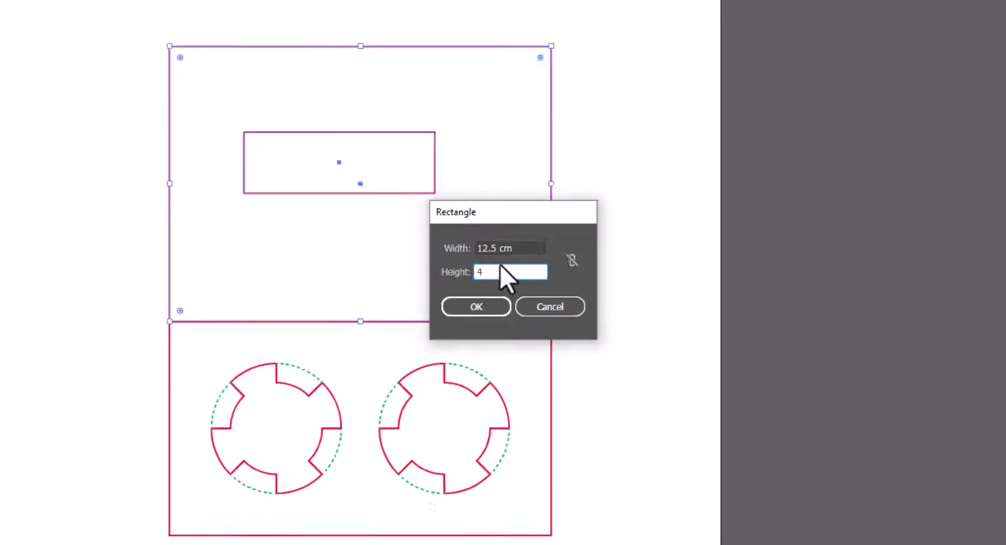
key("Return")
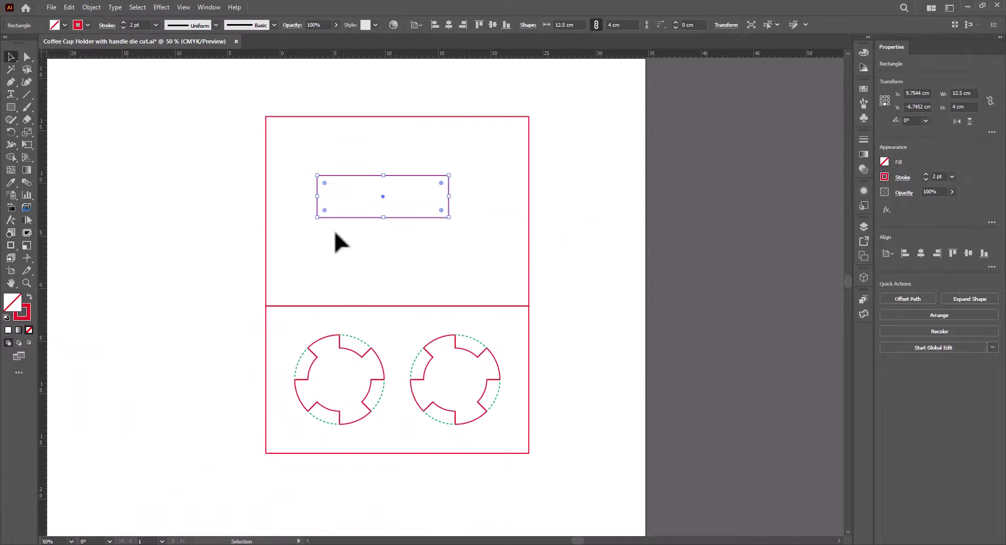
Centre the handle rectangle horizontally in the upper panel, about 2 cm below the panel's top edge.
left_click_drag(371, 215, 385, 181)
scroll(417, 147, "up", 2)
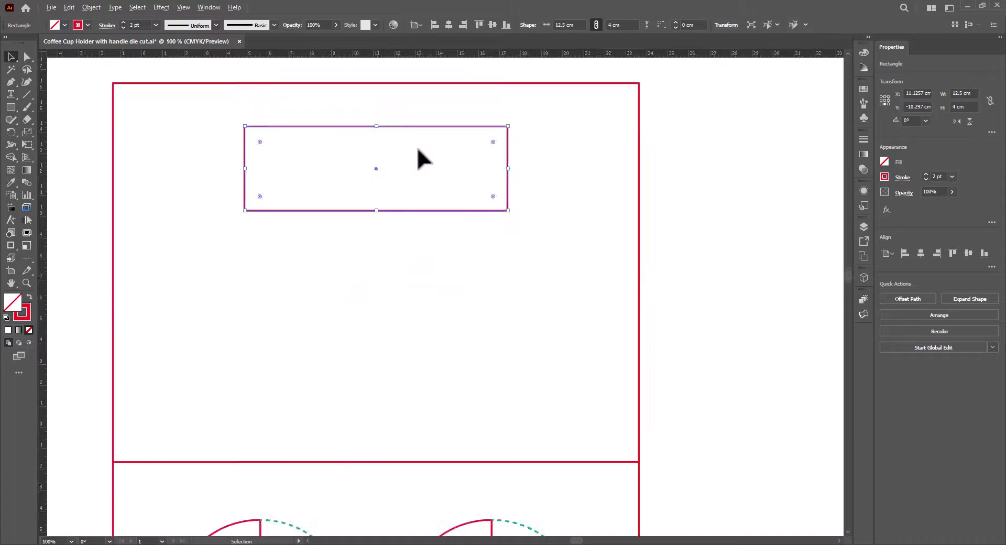
scroll(424, 241, "down", 1)
scroll(424, 241, "up", 1)
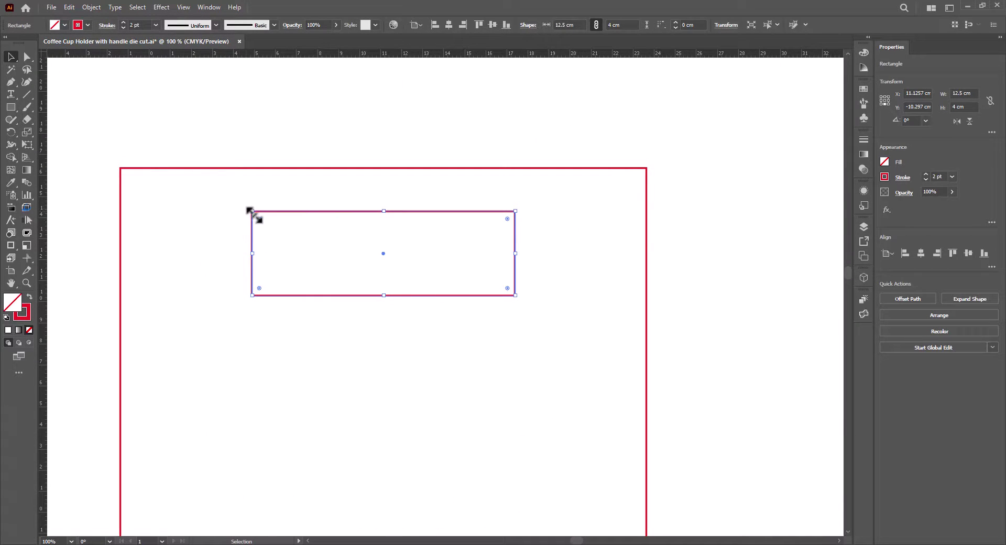
Fully round all four corners of the handle rectangle with a 2 cm radius to form a slot.
left_click(27, 56)
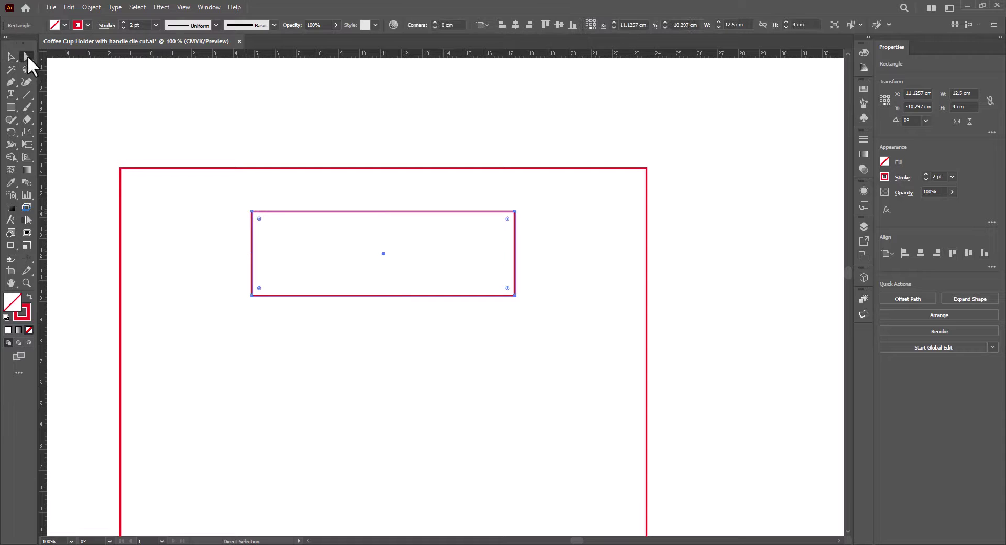
left_click(252, 212)
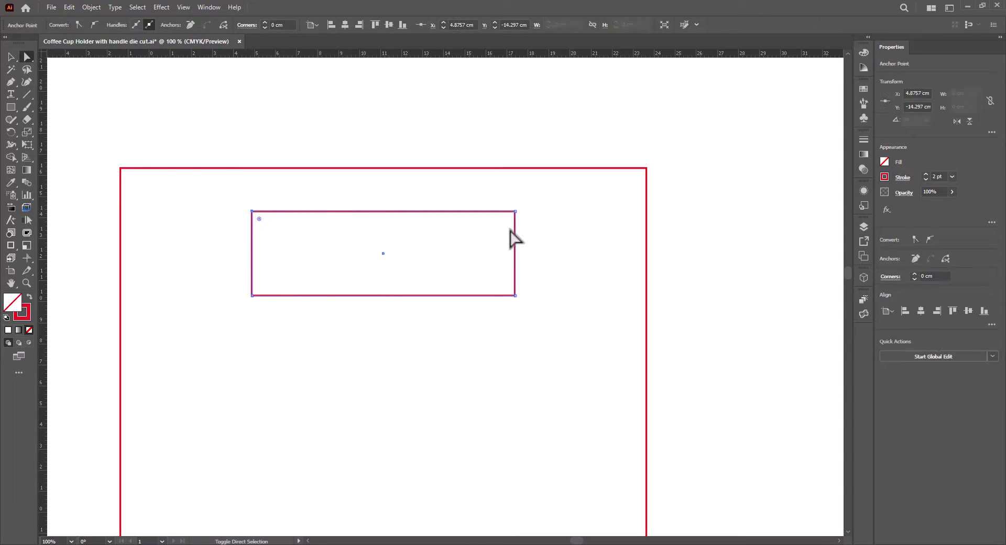
key("ctrl+a")
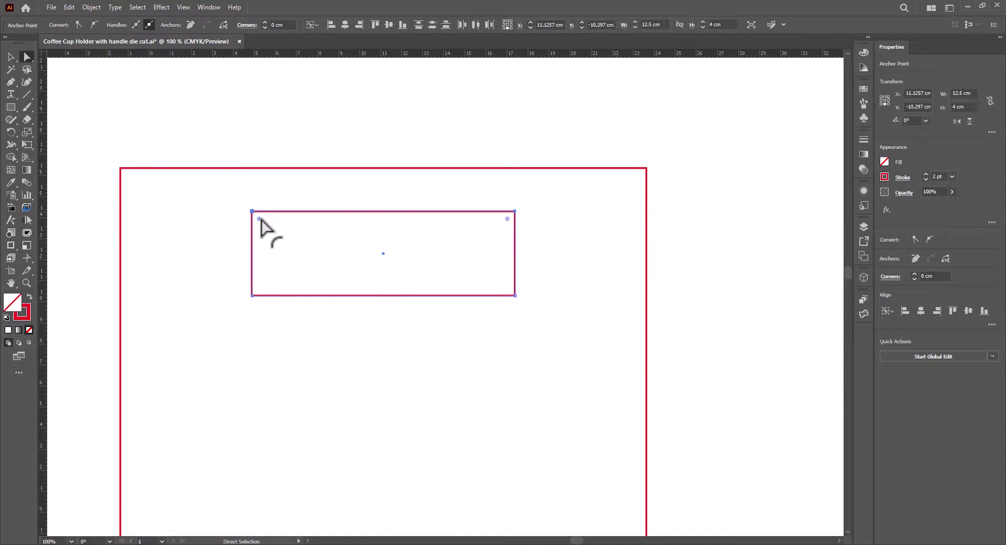
left_click_drag(260, 219, 245, 238)
left_click(10, 58)
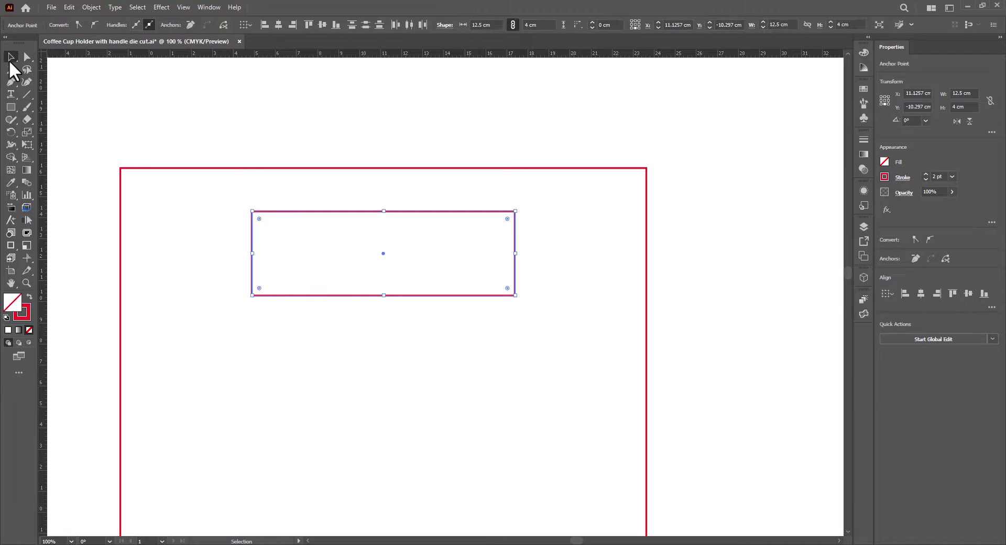
left_click_drag(259, 289, 308, 246)
Move the handle slot up to the panel's top edge and shift it back down by exactly 2 cm.
left_click_drag(369, 211, 372, 168)
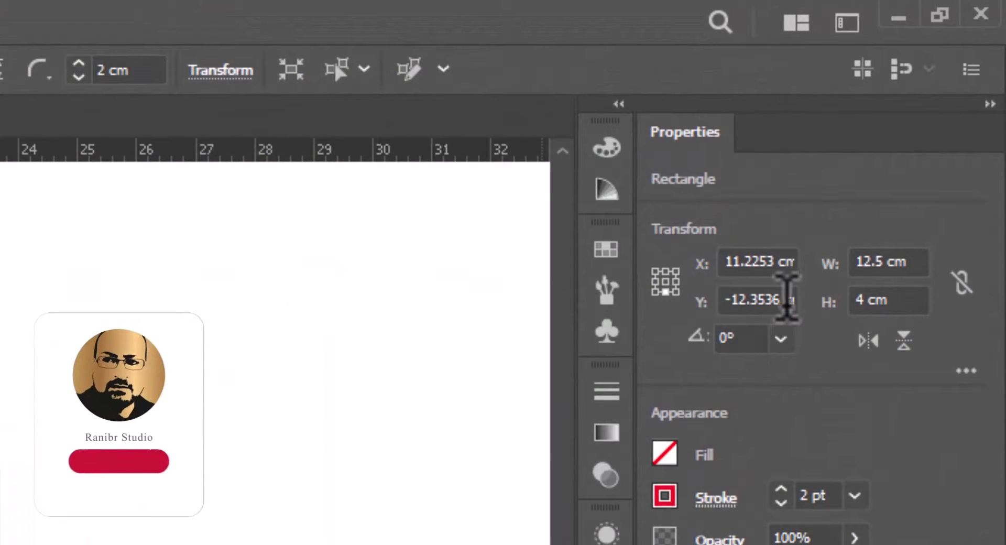
left_click(785, 300)
type("+2")
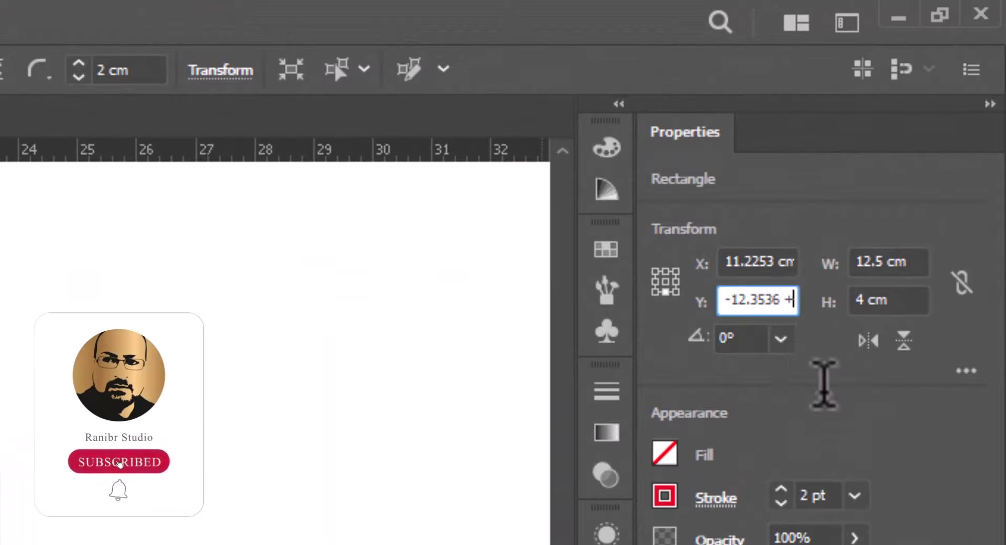
key("Return")
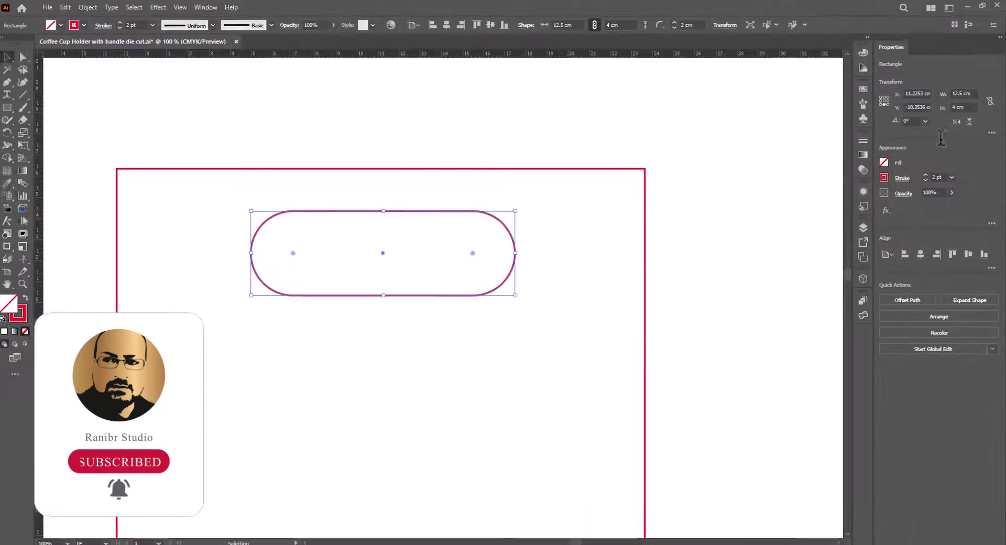
Round the upper panel's two top corners to a radius of about 1.96 cm.
left_click(28, 56)
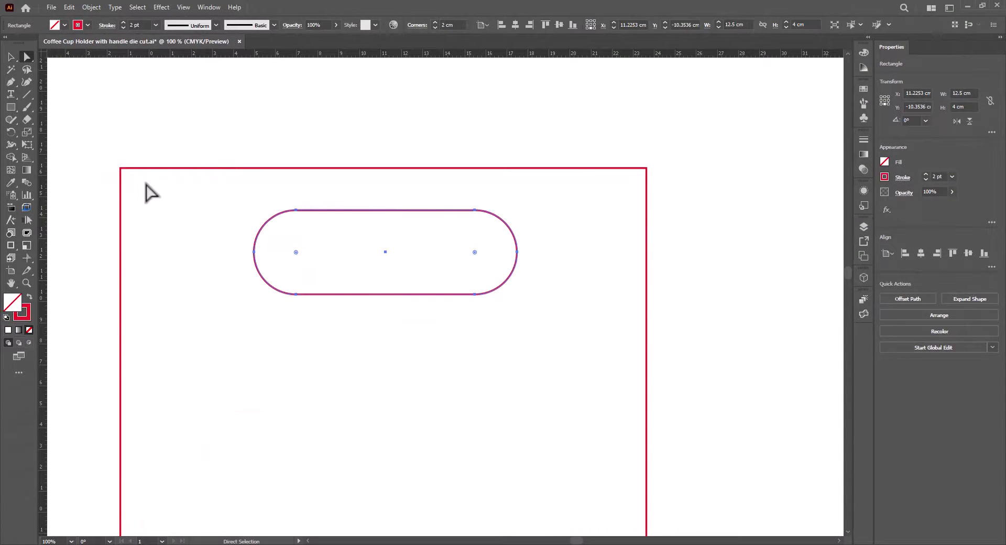
left_click_drag(104, 164, 605, 218)
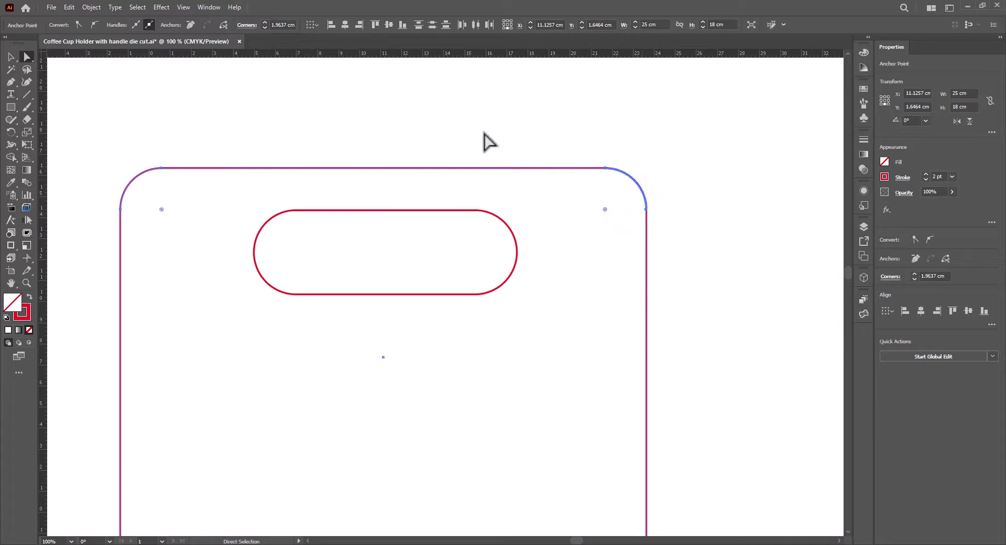
left_click(126, 180)
key("v")
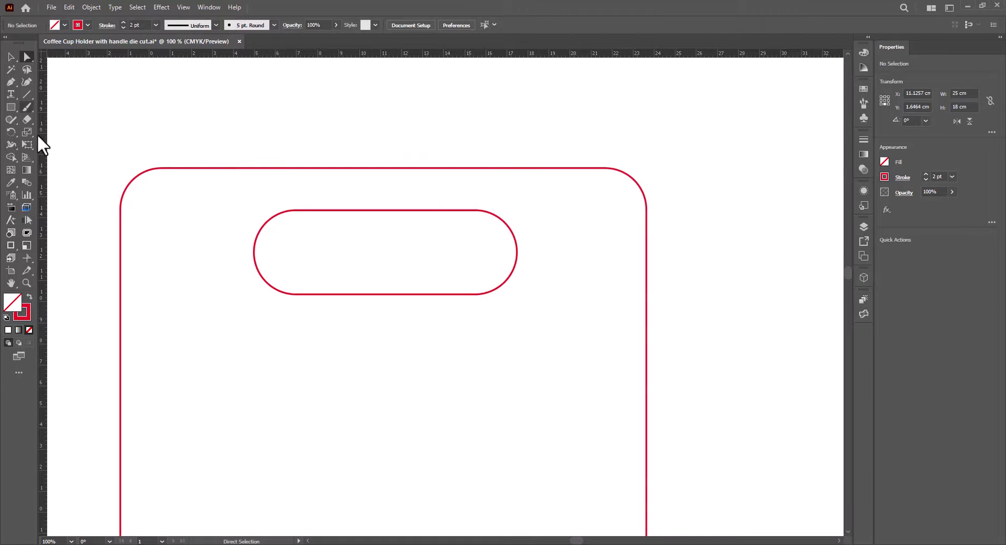
Draw a horizontal line about 8.35 cm long from the handle slot's lower-left anchor to the panel's left edge, and copy it to the right edge.
left_click(26, 94)
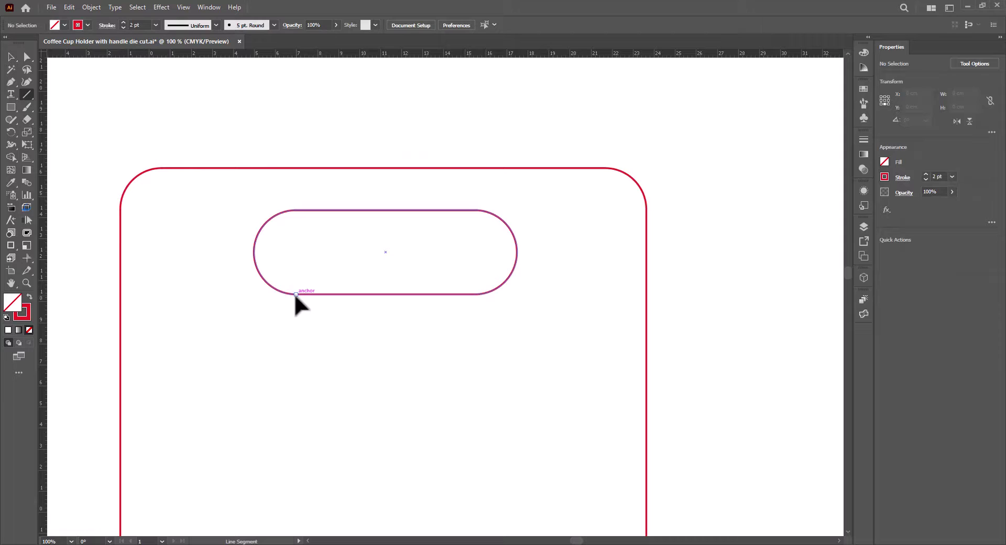
left_click_drag(295, 294, 122, 294)
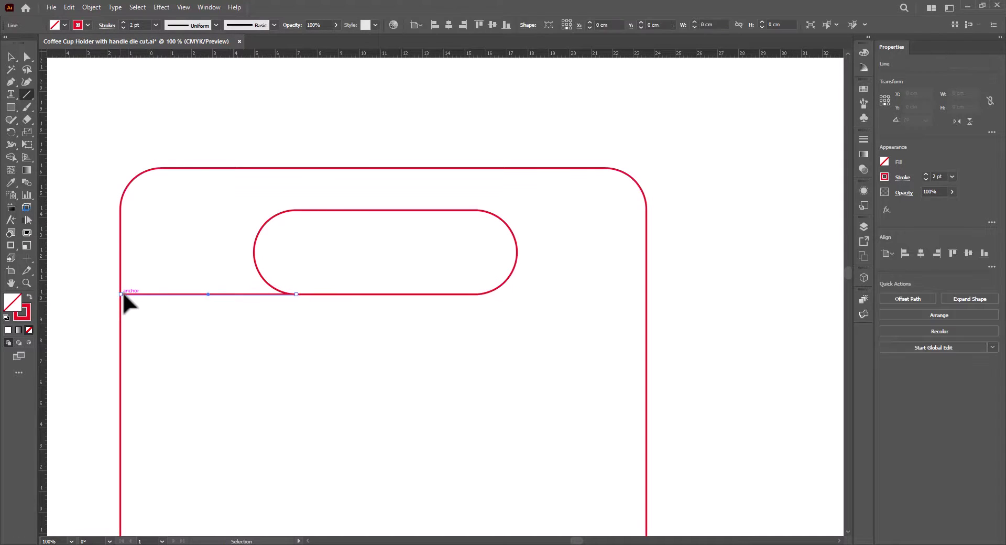
left_click(11, 56)
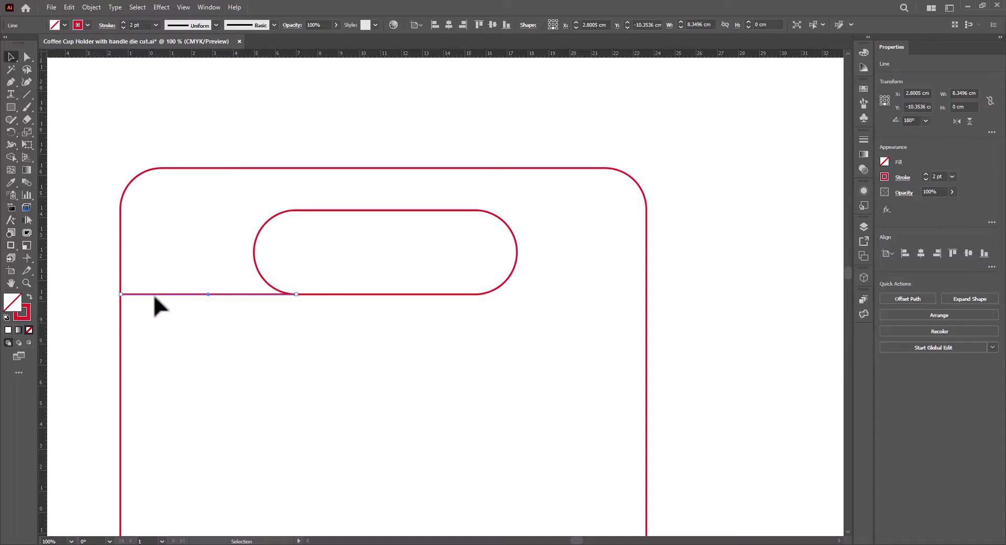
left_click_drag(153, 294, 501, 298)
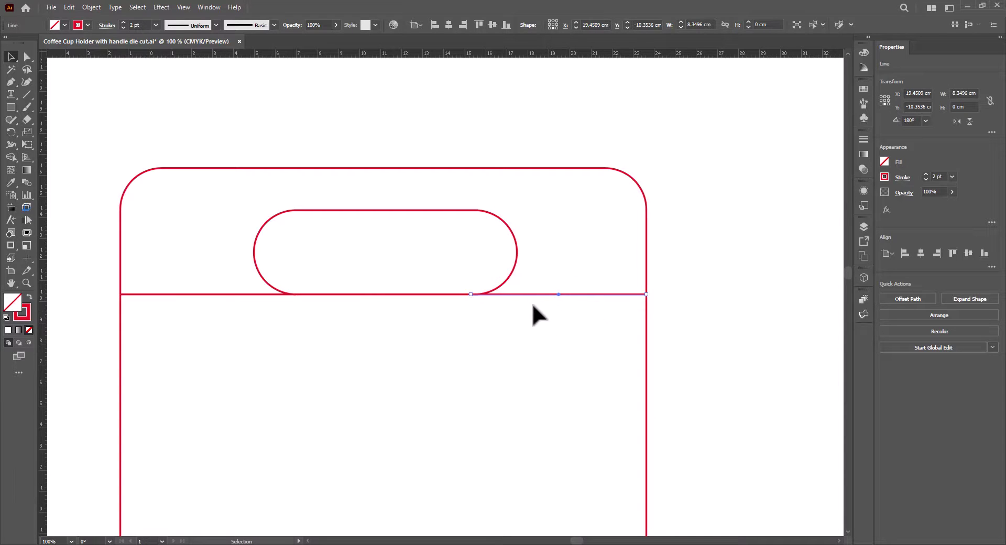
Copy the upper panel with its handle slot and side lines to directly below the two-ring cup panel.
scroll(509, 244, "down", 1)
scroll(506, 242, "down", 2, "alt")
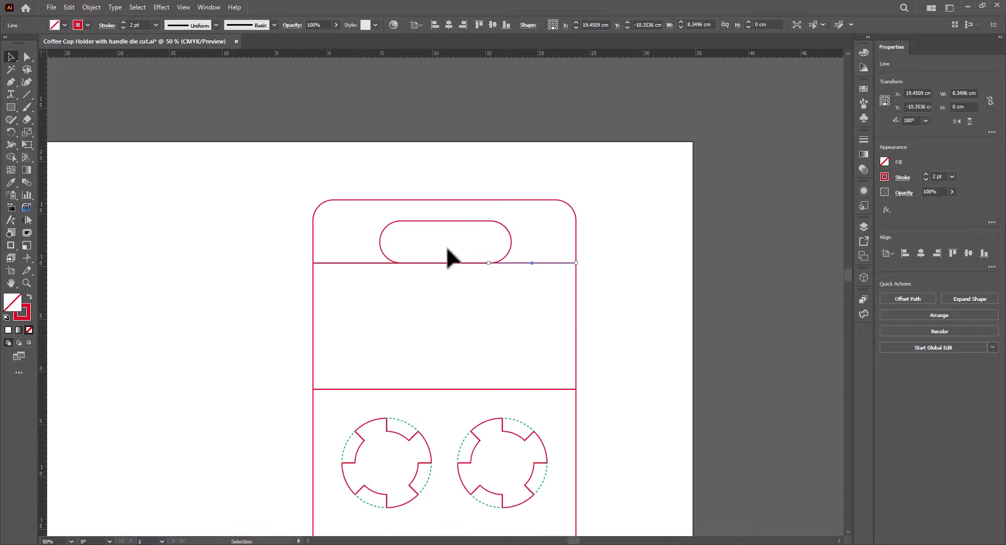
scroll(409, 270, "down", 1)
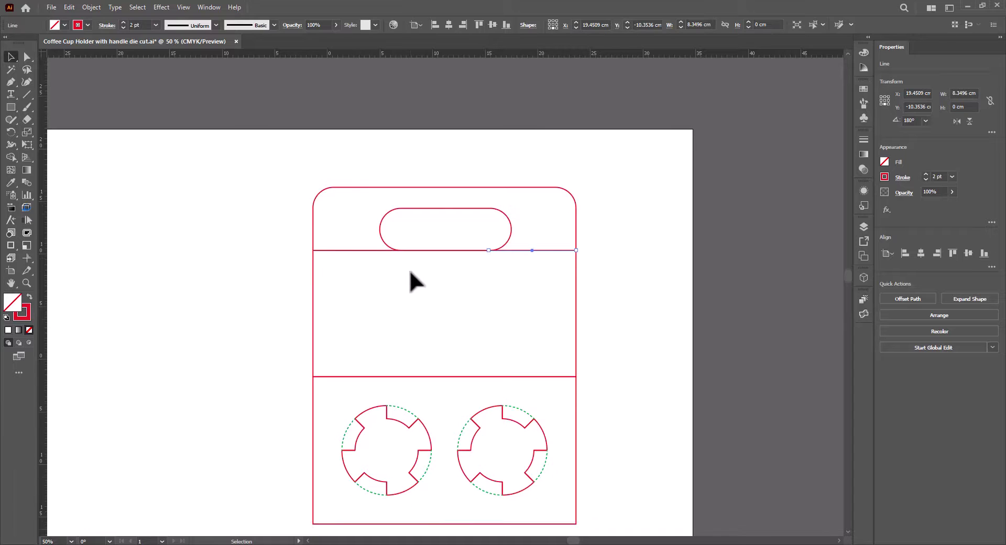
scroll(419, 286, "down", 4)
scroll(419, 286, "down", 1, "alt")
key("space")
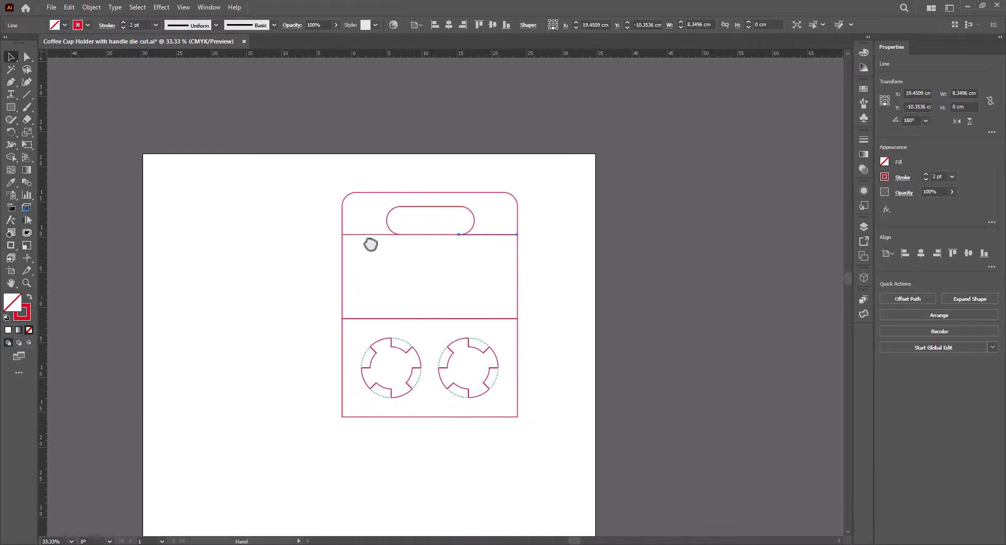
left_click_drag(370, 245, 331, 207)
left_click_drag(412, 192, 506, 245)
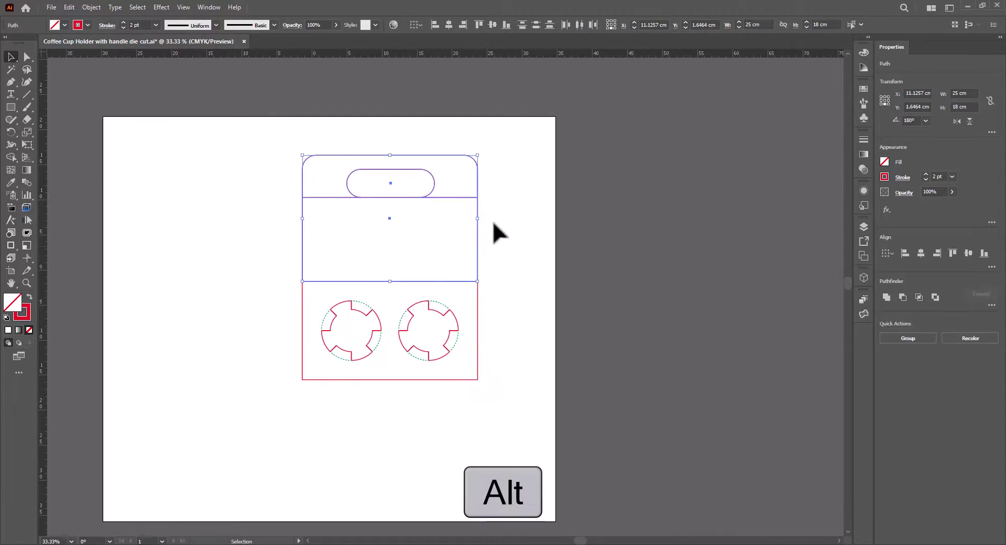
left_click_drag(422, 157, 426, 376)
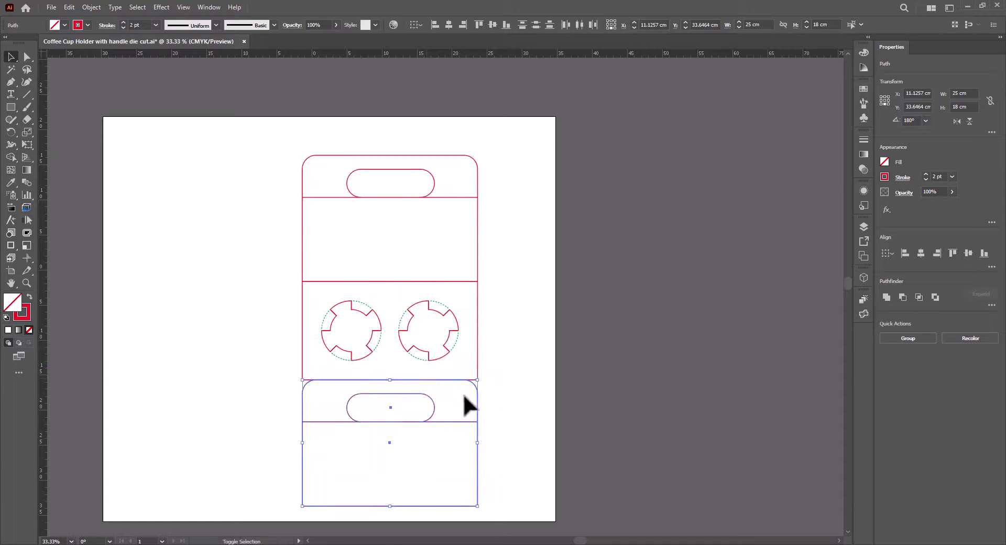
Flip the copied lower panel vertically so its handle slot lies at the bottom, keeping it flush against the cup panel's lower edge.
left_click(967, 125)
left_click_drag(407, 504, 408, 377)
scroll(367, 393, "up", 1)
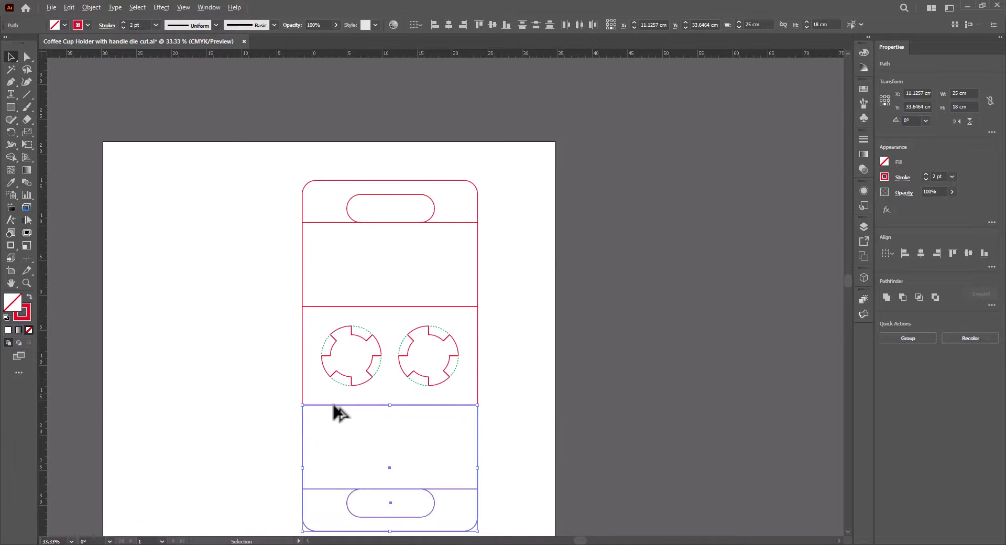
scroll(325, 416, "up", 5)
scroll(304, 412, "up", 5)
scroll(294, 353, "down", 3)
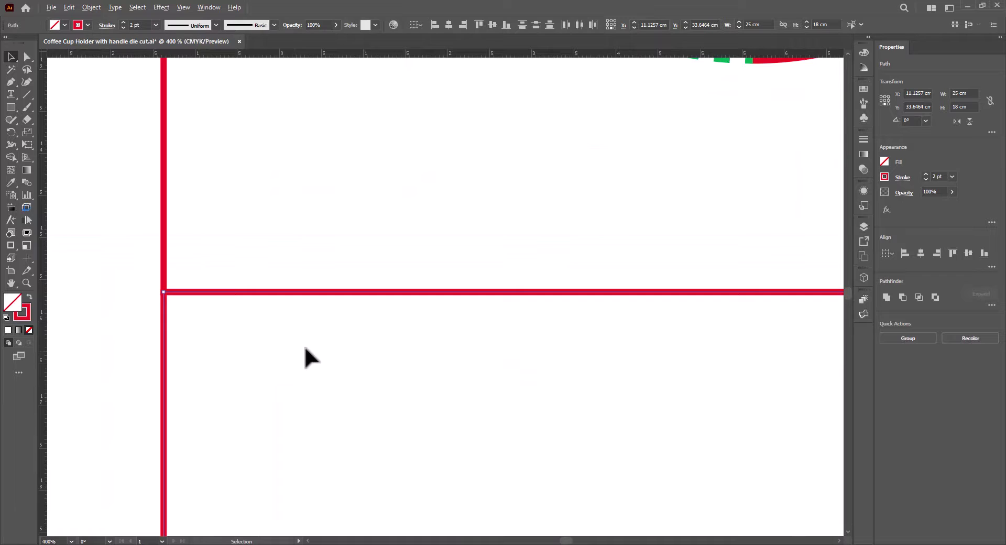
scroll(357, 343, "down", 2)
scroll(406, 346, "down", 6)
scroll(483, 346, "up", 3)
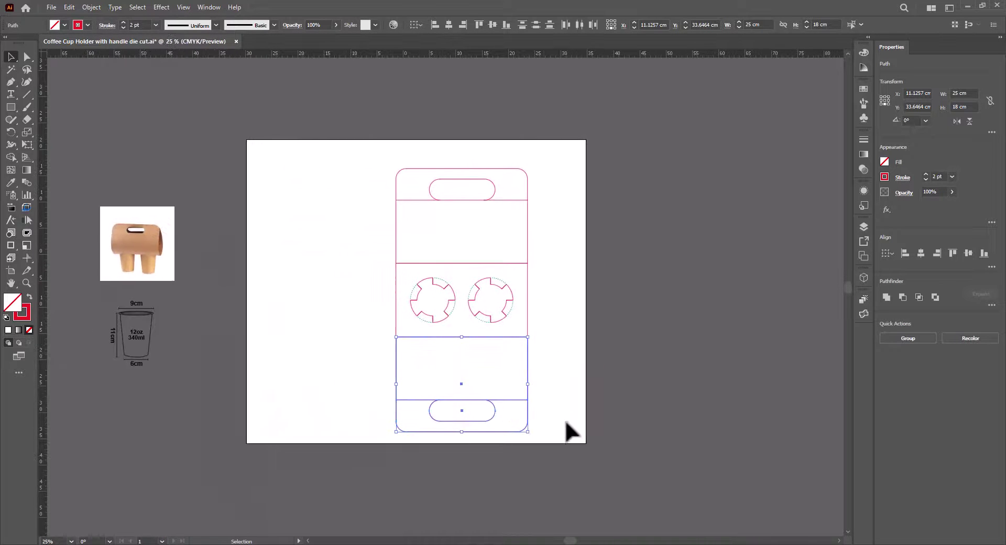
Move the whole die-cut layout left to the artboard's horizontal centre.
key("ctrl+a")
left_click_drag(466, 306, 427, 308)
key("ctrl+shift+a")
Separate the cup panel's two horizontal edges from the outer outline by cutting them and pasting them in front.
scroll(442, 282, "up", 1)
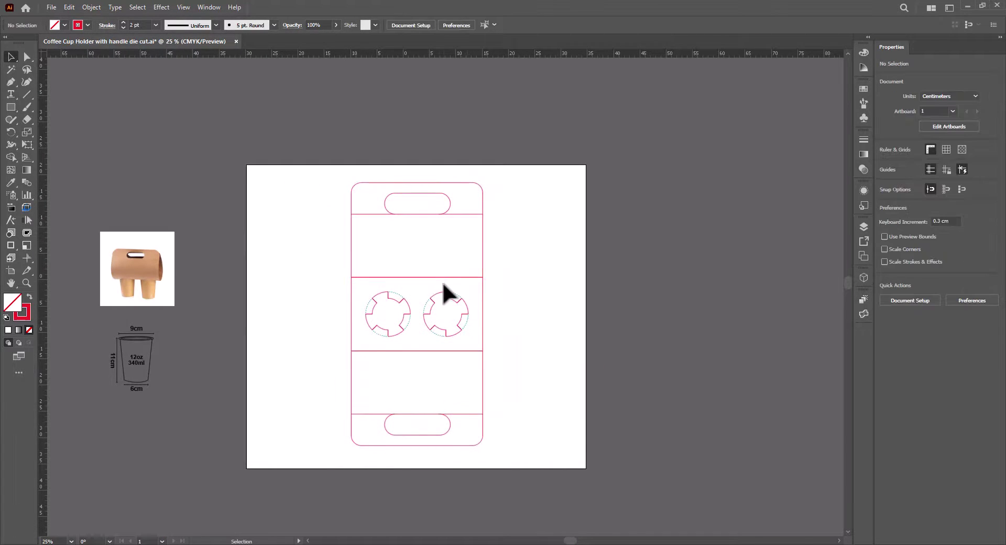
scroll(442, 281, "up", 1)
scroll(422, 286, "down", 1)
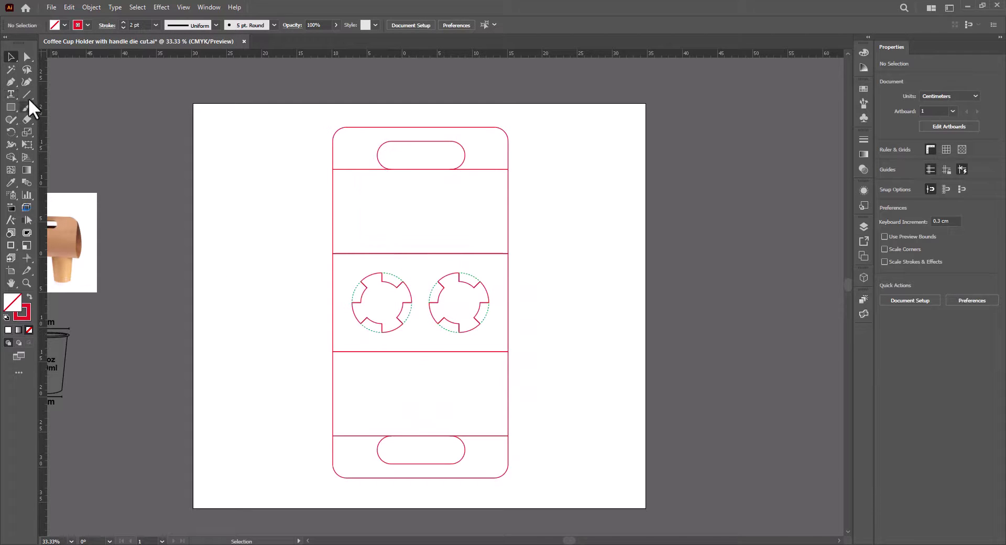
left_click(27, 57)
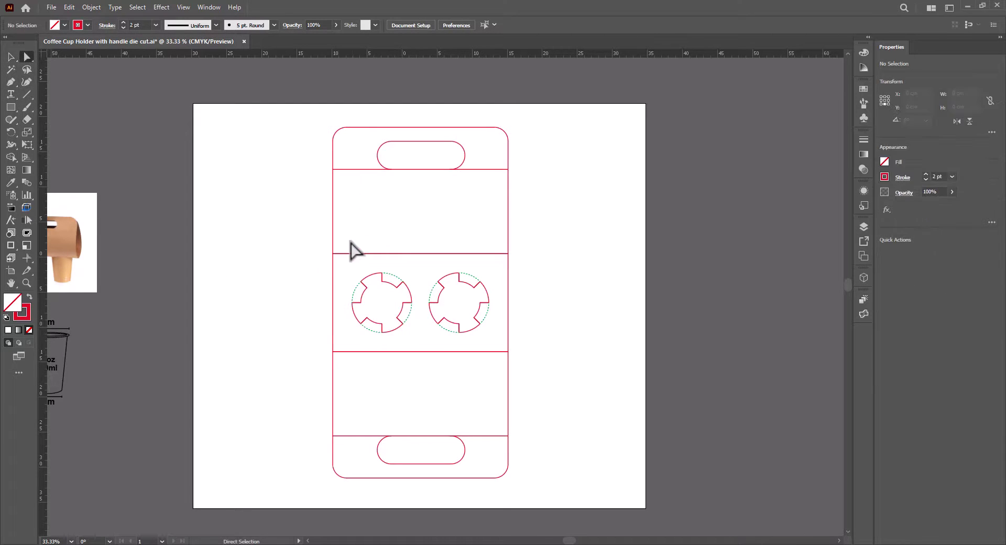
left_click(348, 360)
key("ctrl+x")
key("ctrl+f")
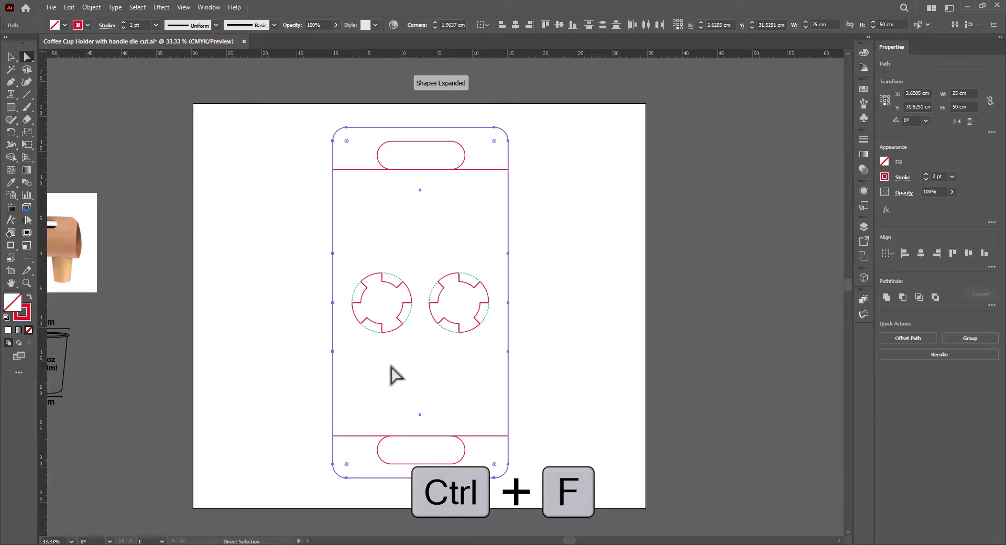
left_click(382, 359)
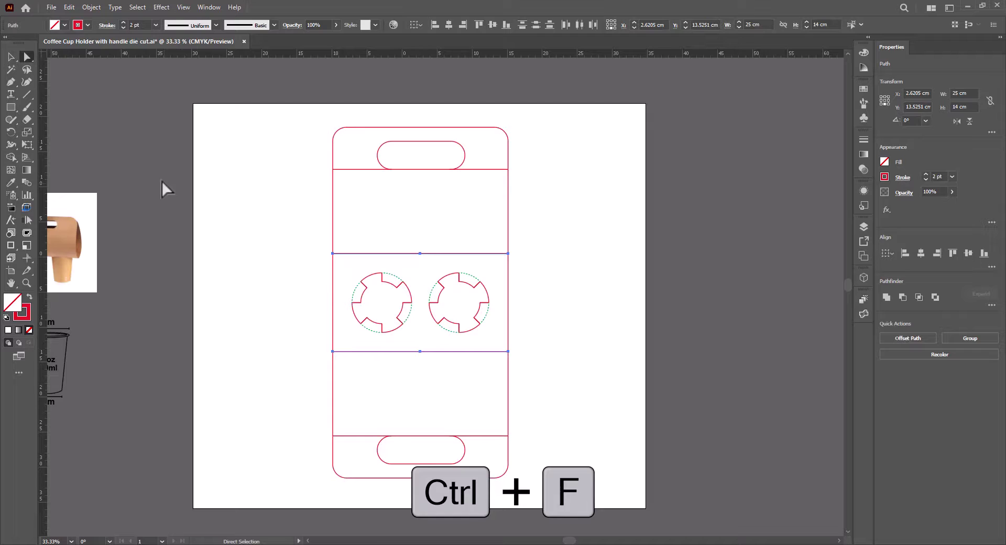
left_click(10, 56)
left_click(254, 235)
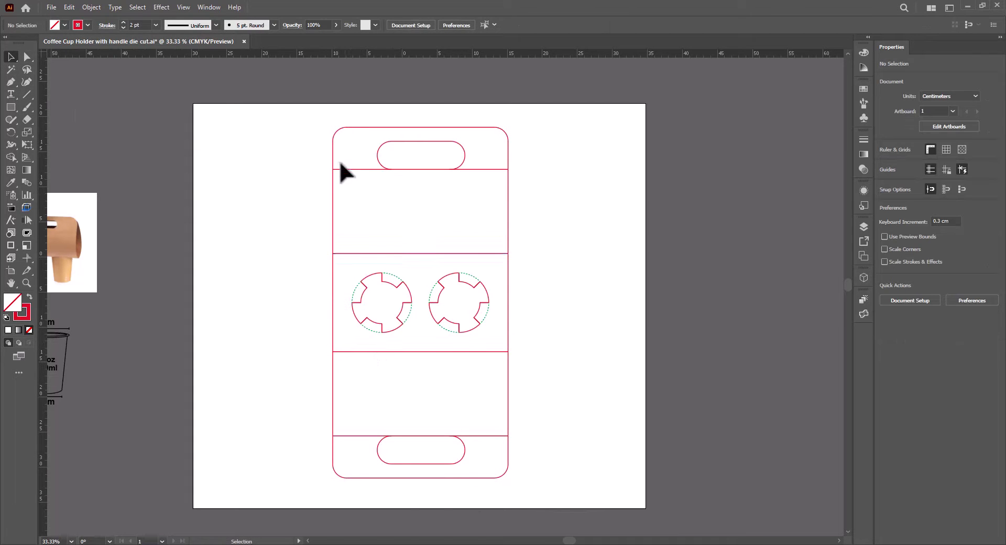
Select the horizontal fold lines across the panels and beside both handle slots, and set their stroke color to green.
left_click_drag(344, 161, 332, 389)
left_click_drag(395, 411, 398, 409)
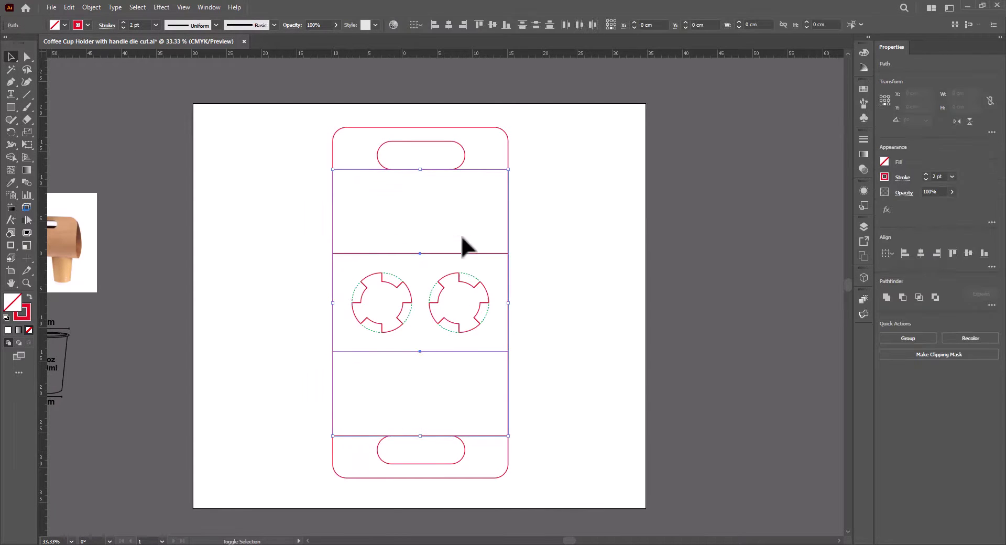
left_click_drag(488, 424, 489, 443)
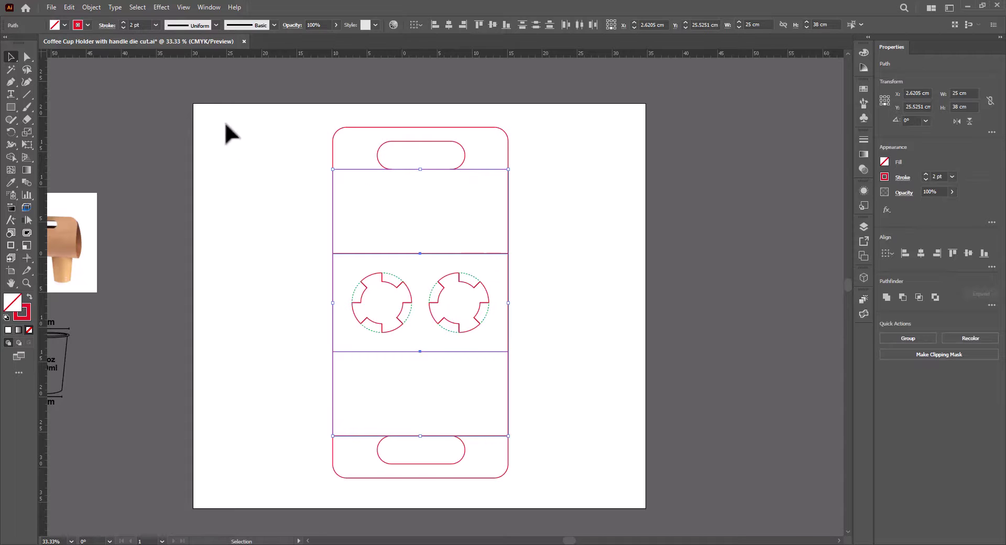
left_click(88, 24)
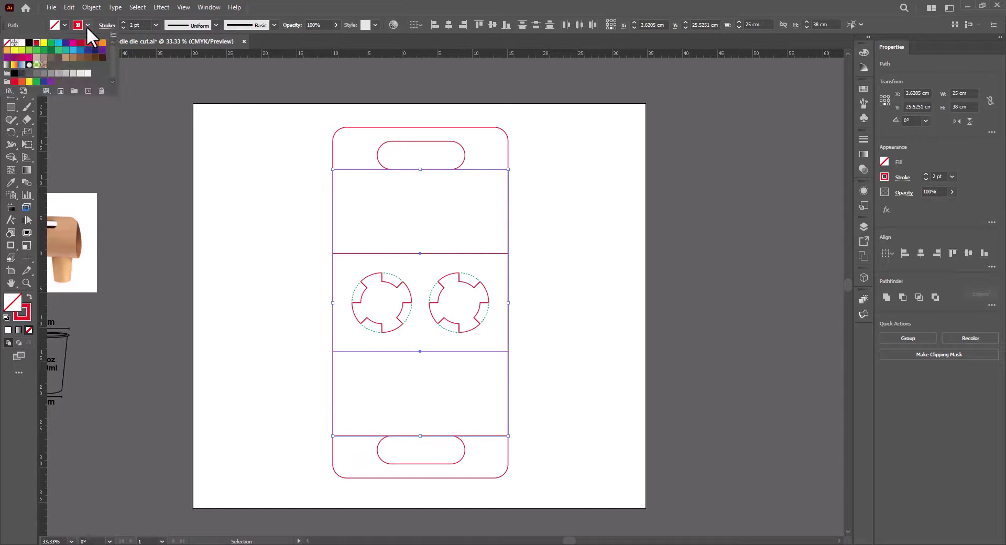
left_click(51, 42)
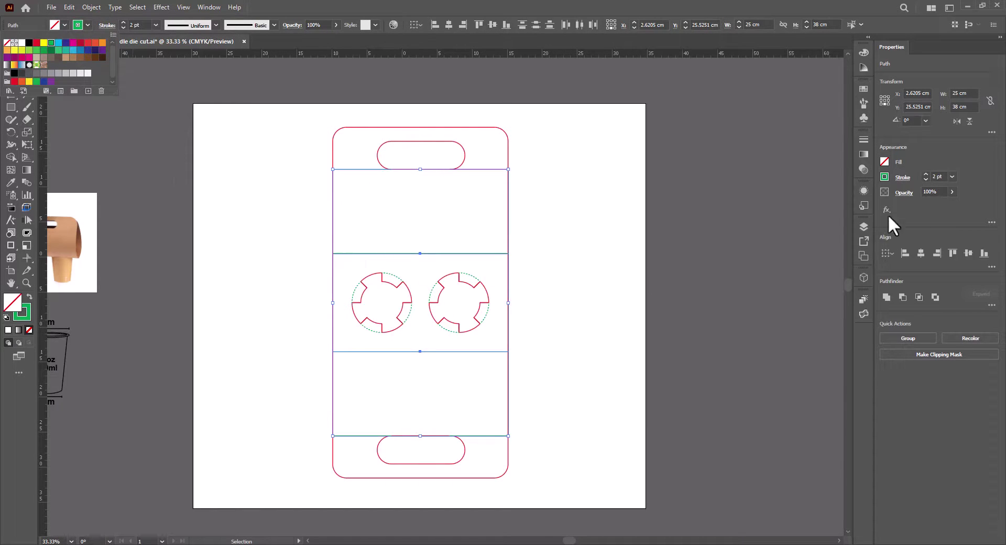
Make the selected green fold lines dashed and deselect them.
left_click(903, 184)
left_click(903, 183)
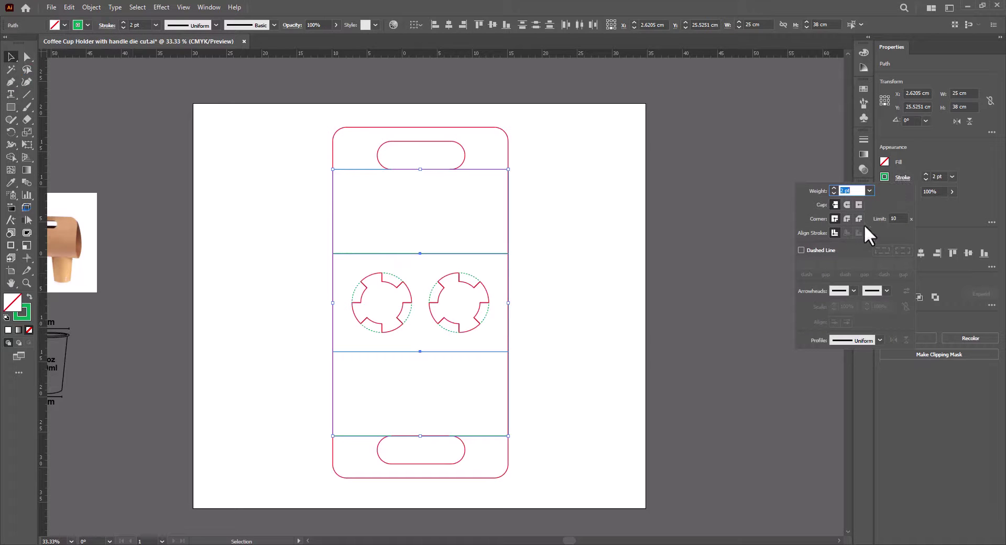
left_click(805, 251)
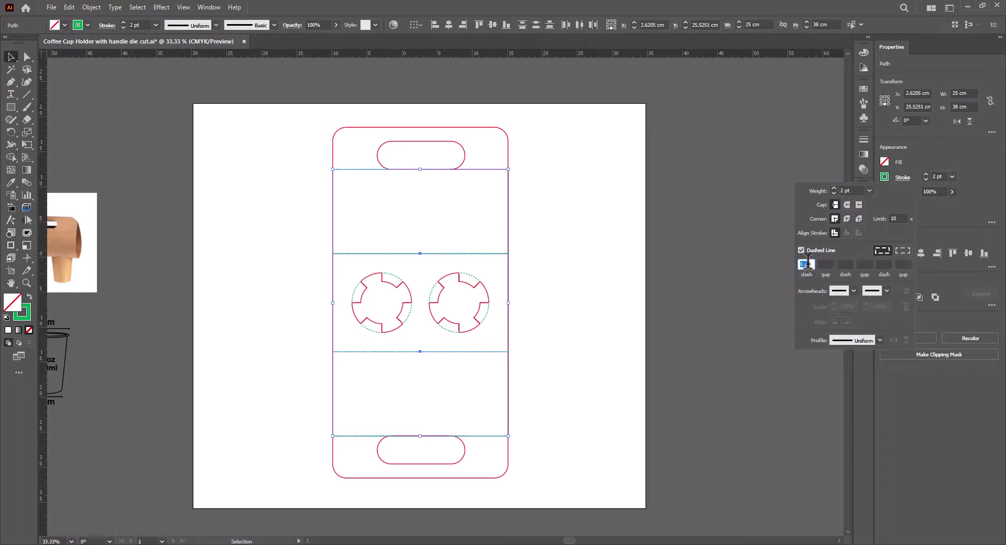
key("Escape")
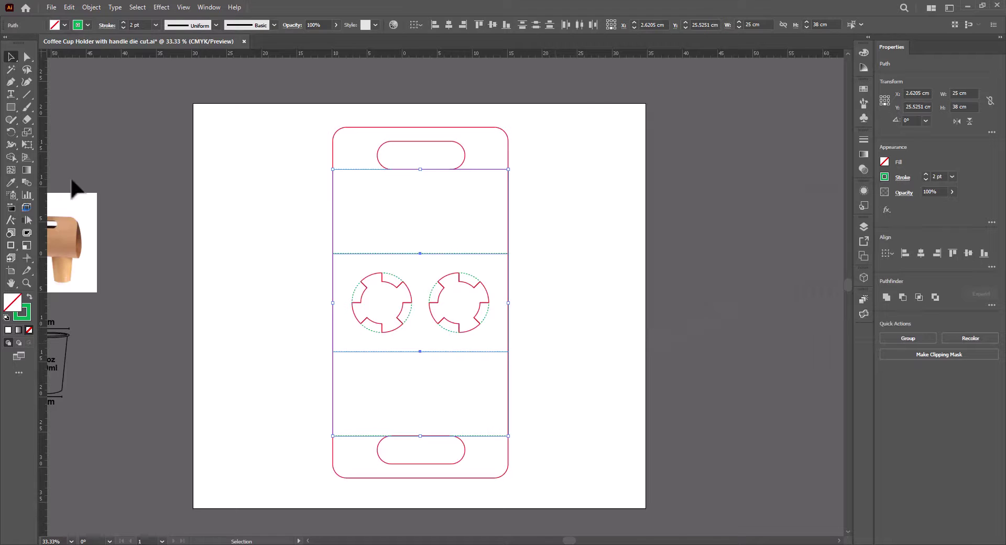
left_click(134, 166)
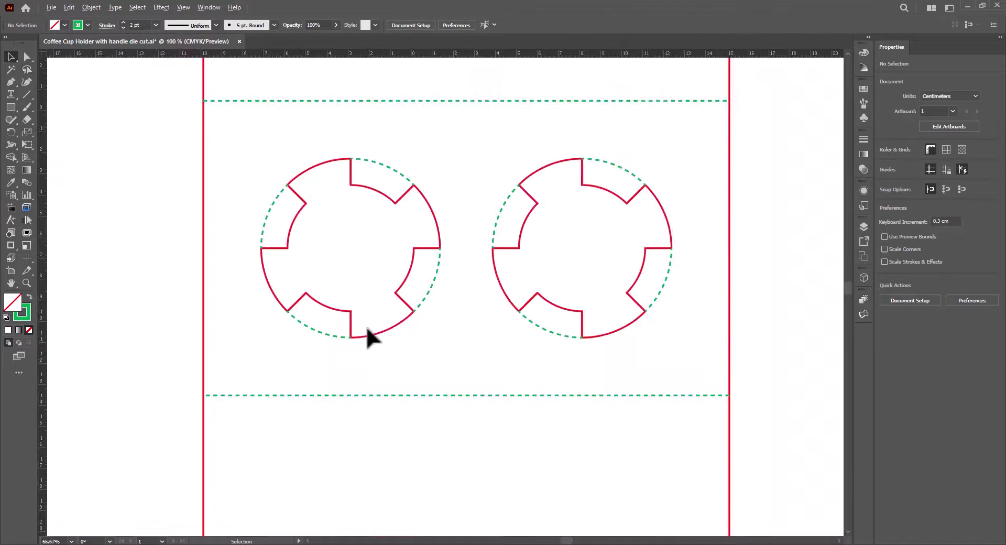
Give the remaining red fold line right of the upper handle slot a green dashed stroke.
scroll(378, 330, "up", 3)
left_click_drag(466, 268, 471, 151)
scroll(476, 258, "down", 5)
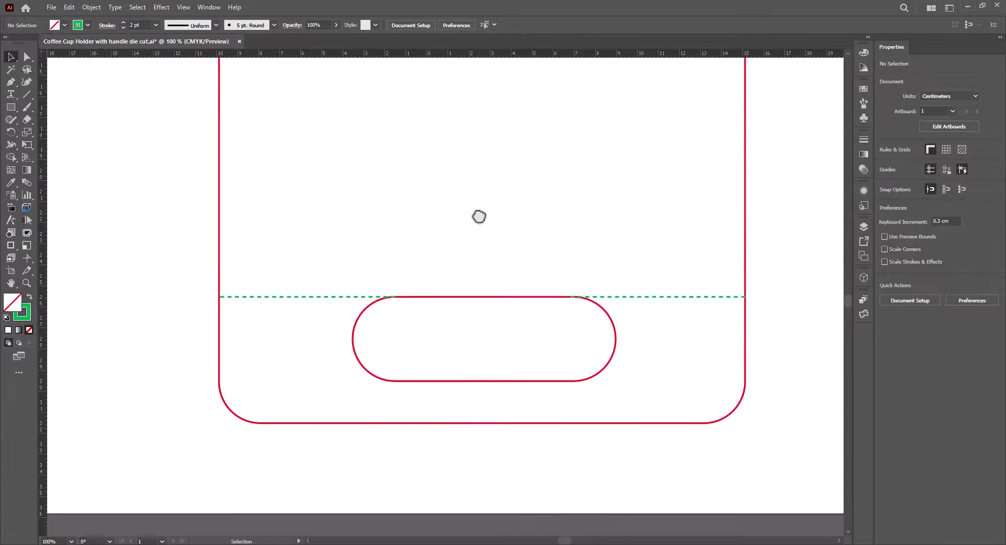
scroll(478, 216, "up", 8)
scroll(493, 319, "up", 8)
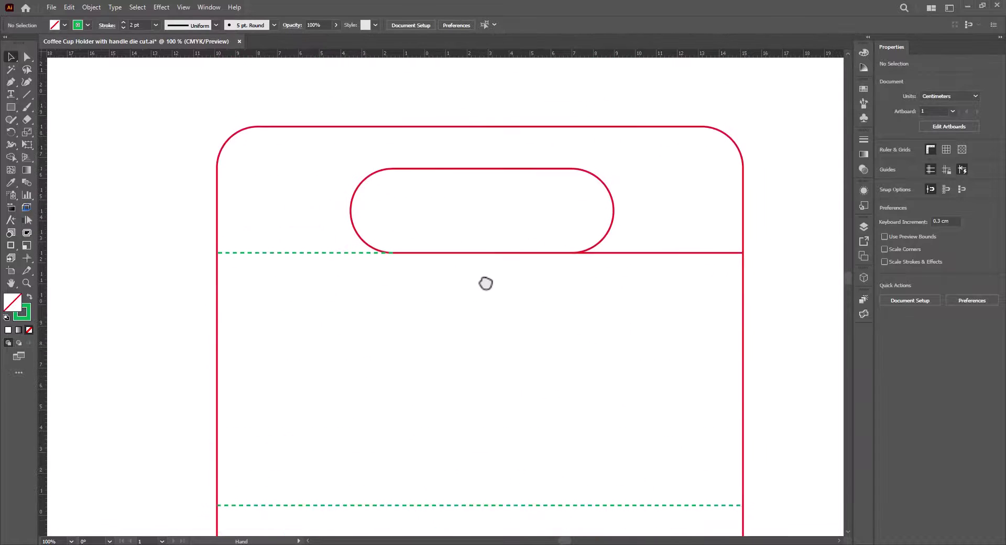
left_click(689, 253)
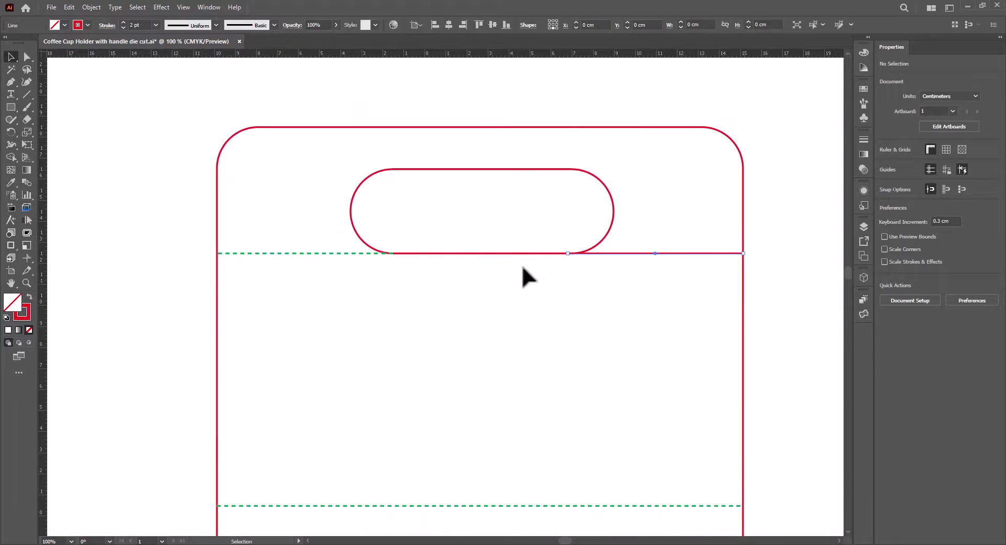
left_click(87, 25)
left_click(51, 43)
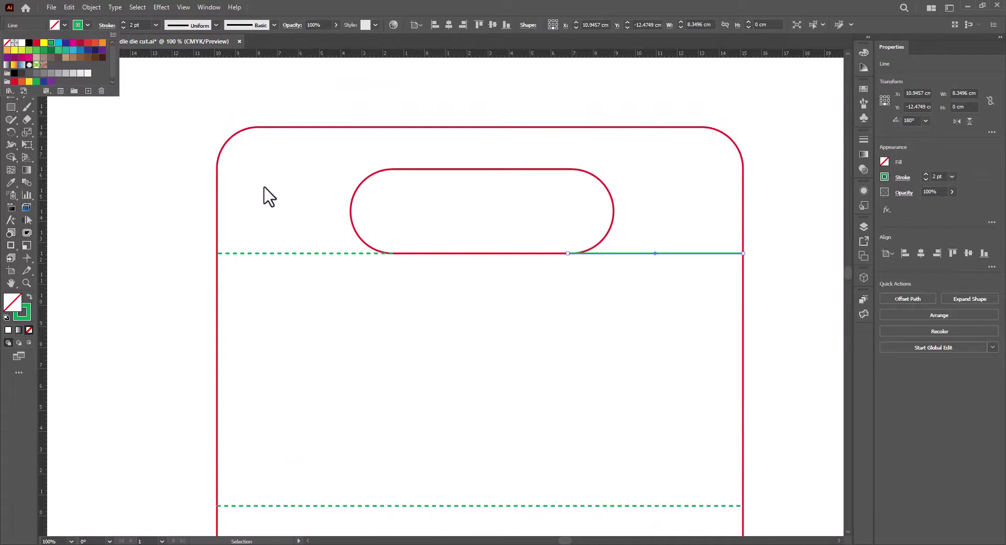
left_click(900, 182)
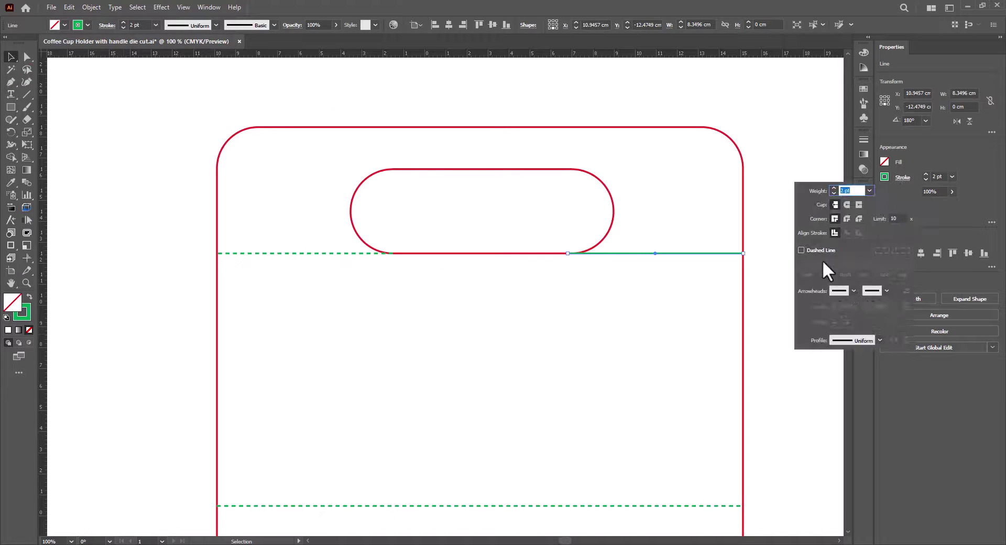
left_click(810, 249)
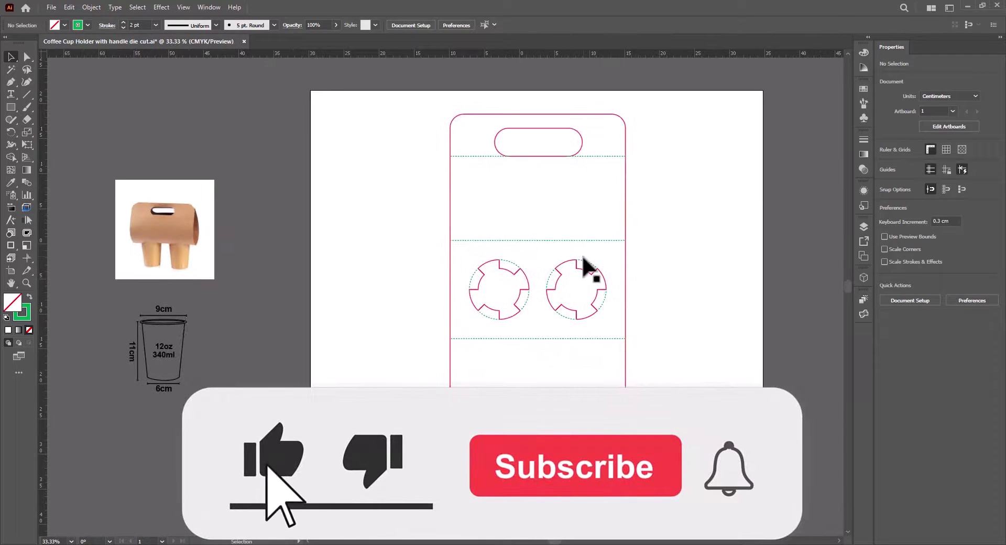
left_click_drag(581, 261, 526, 260)
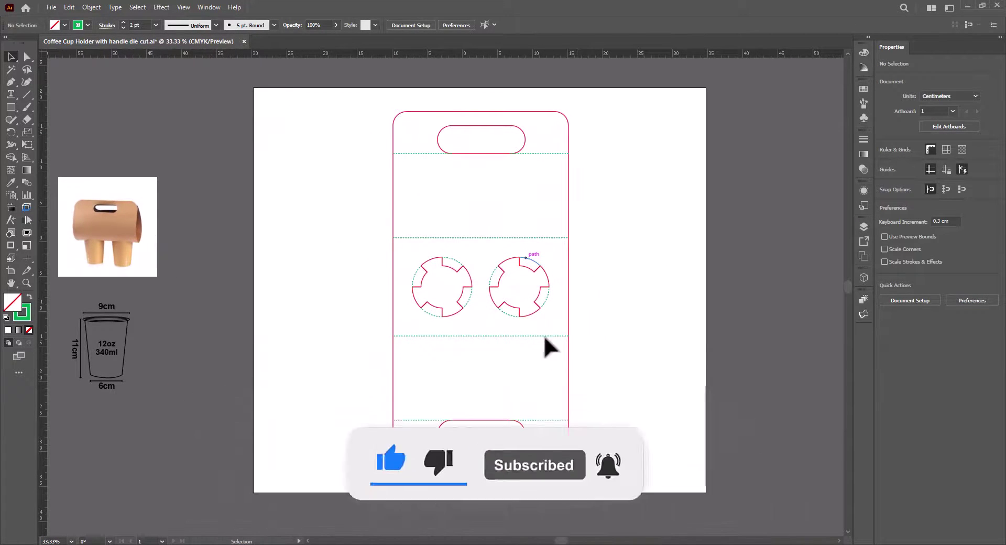